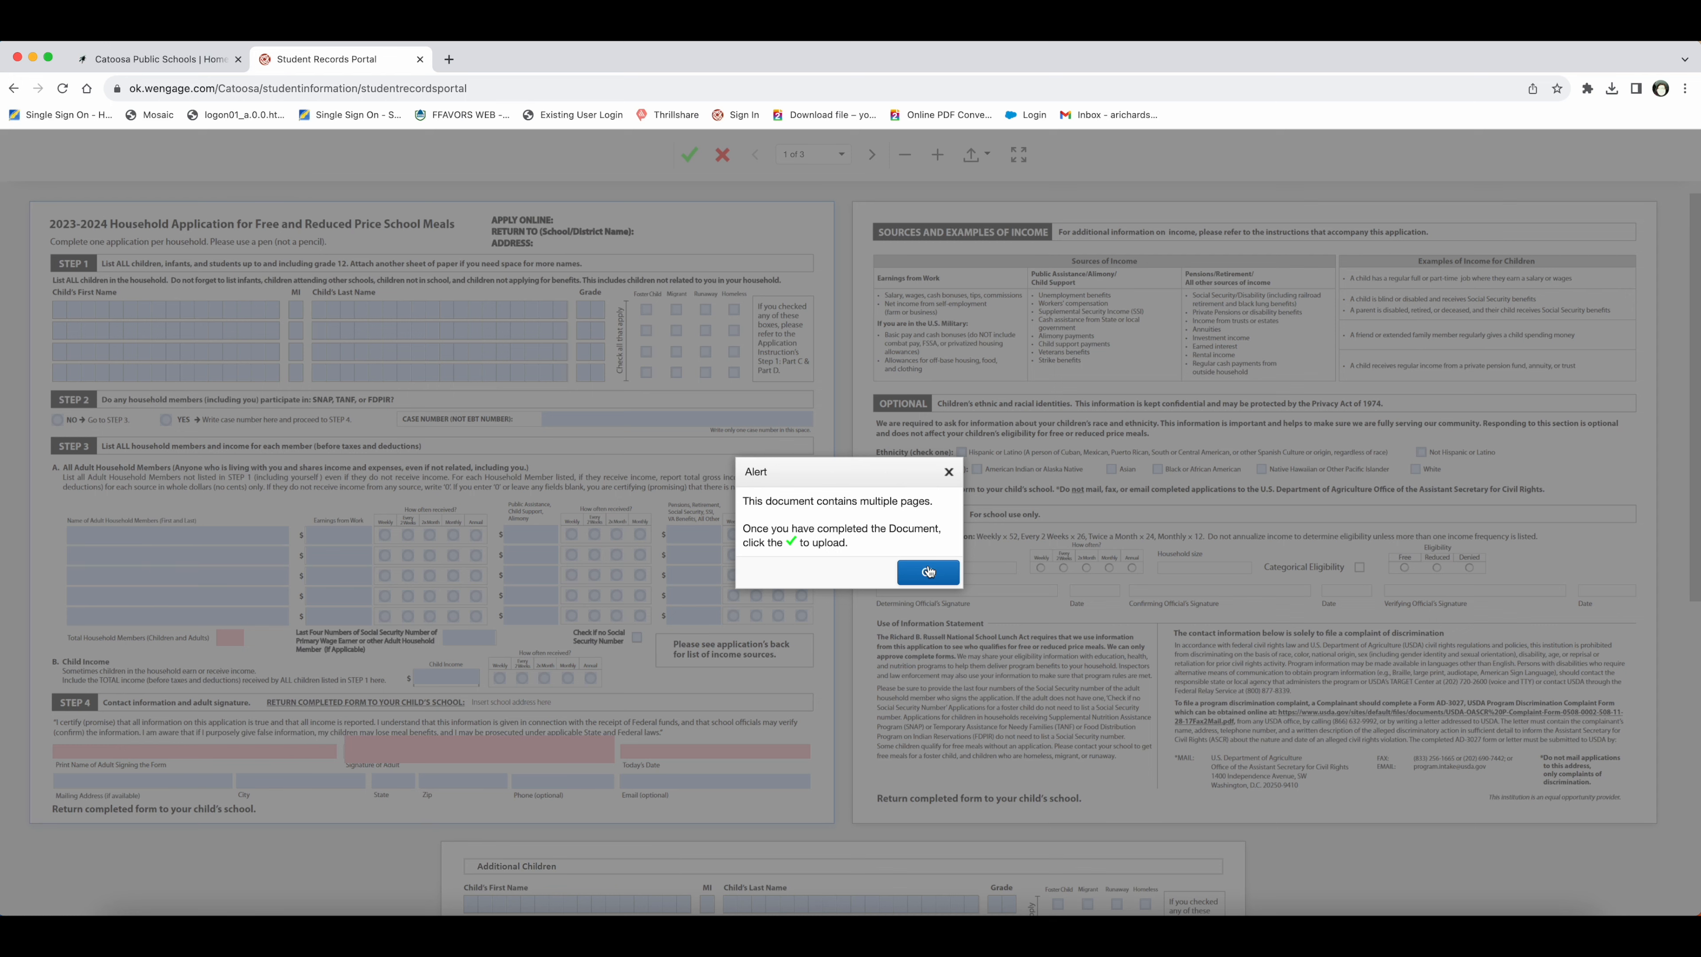
# Step: Dismiss the multiple-pages alert and return to the top of the meal application form
pyautogui.click(928, 571)
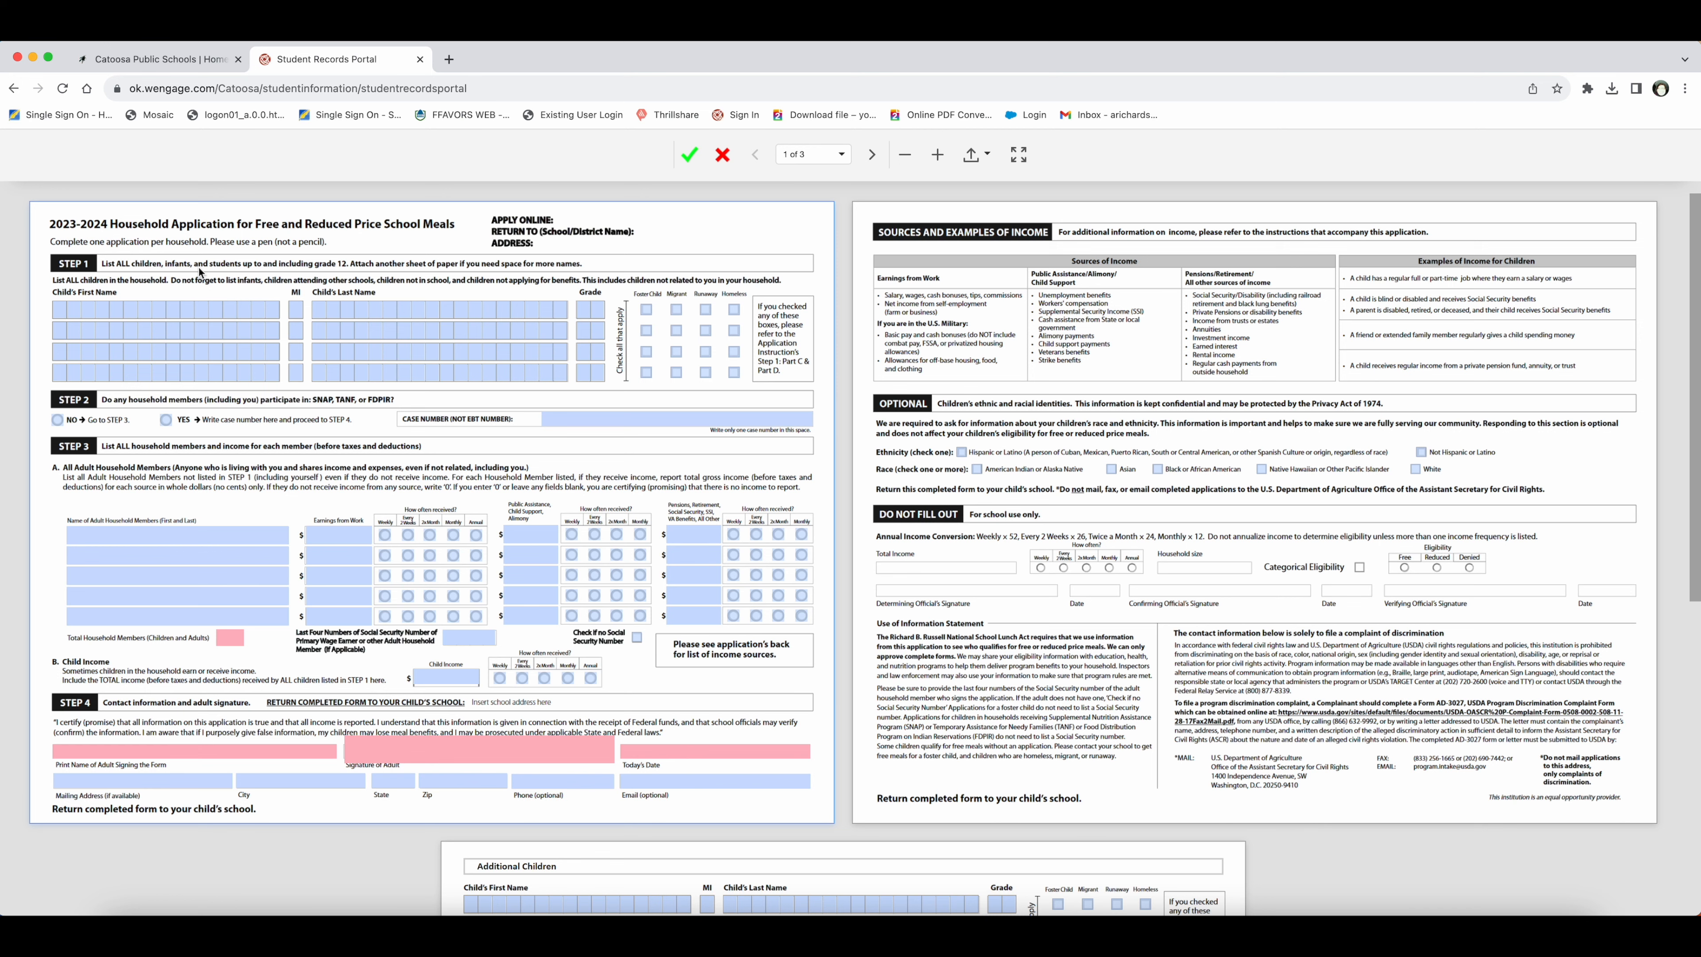
pyautogui.scroll(-1, 199, 272)
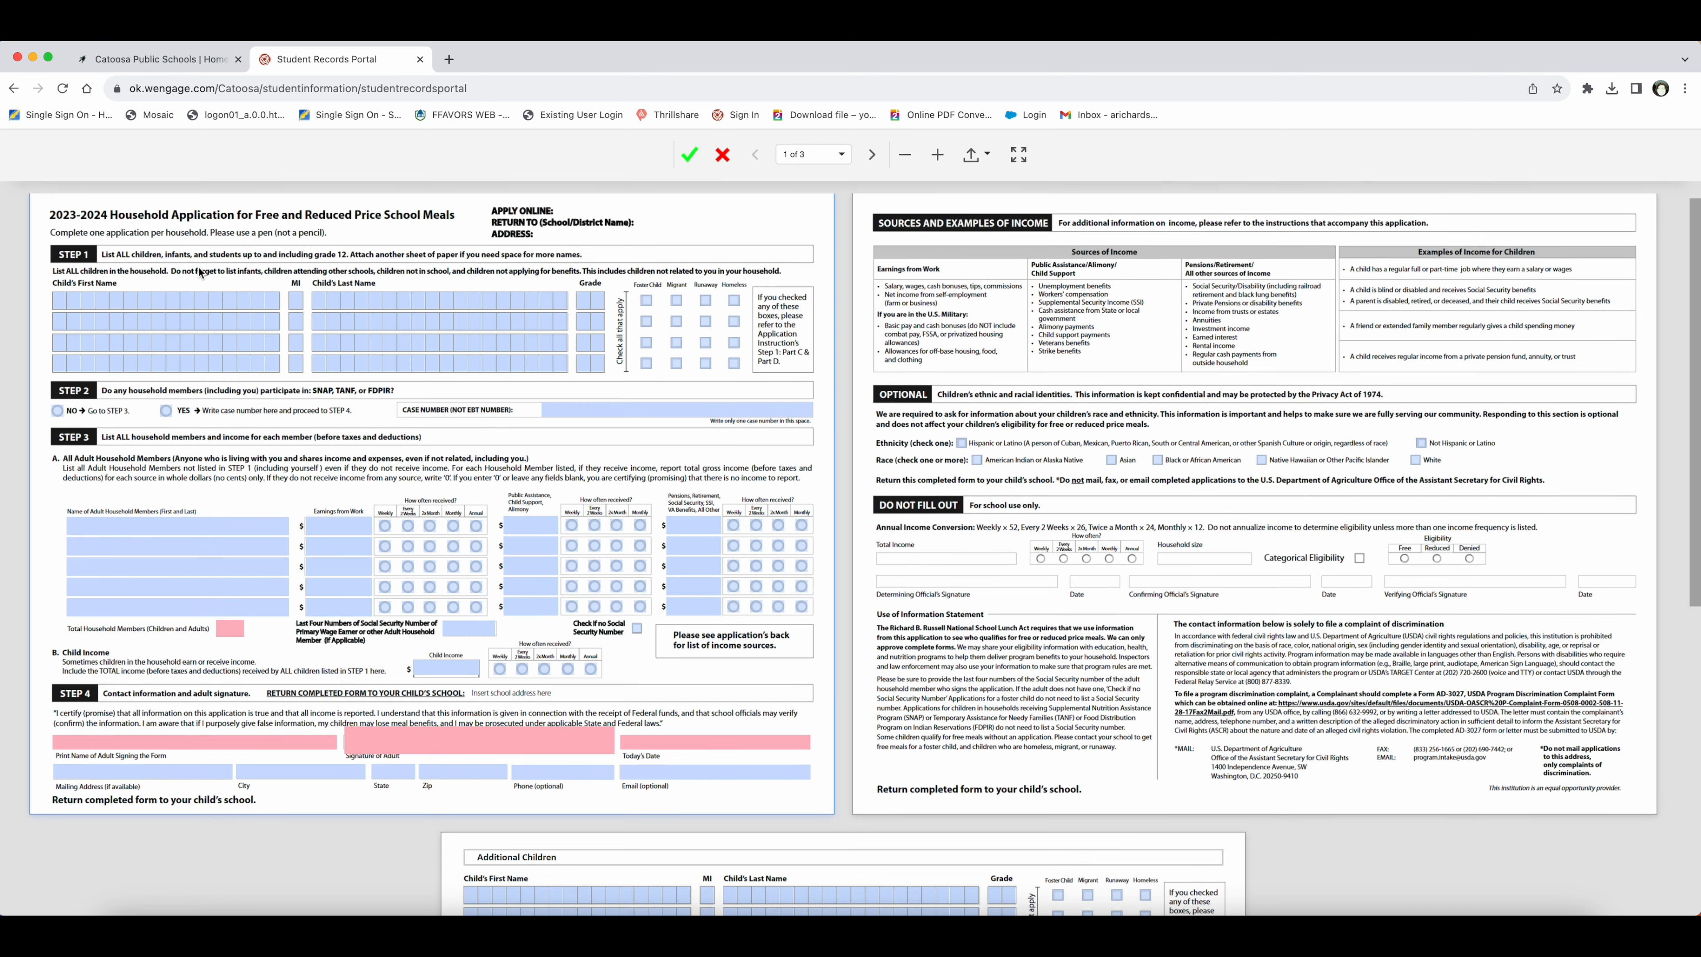
pyautogui.scroll(-3, 198, 268)
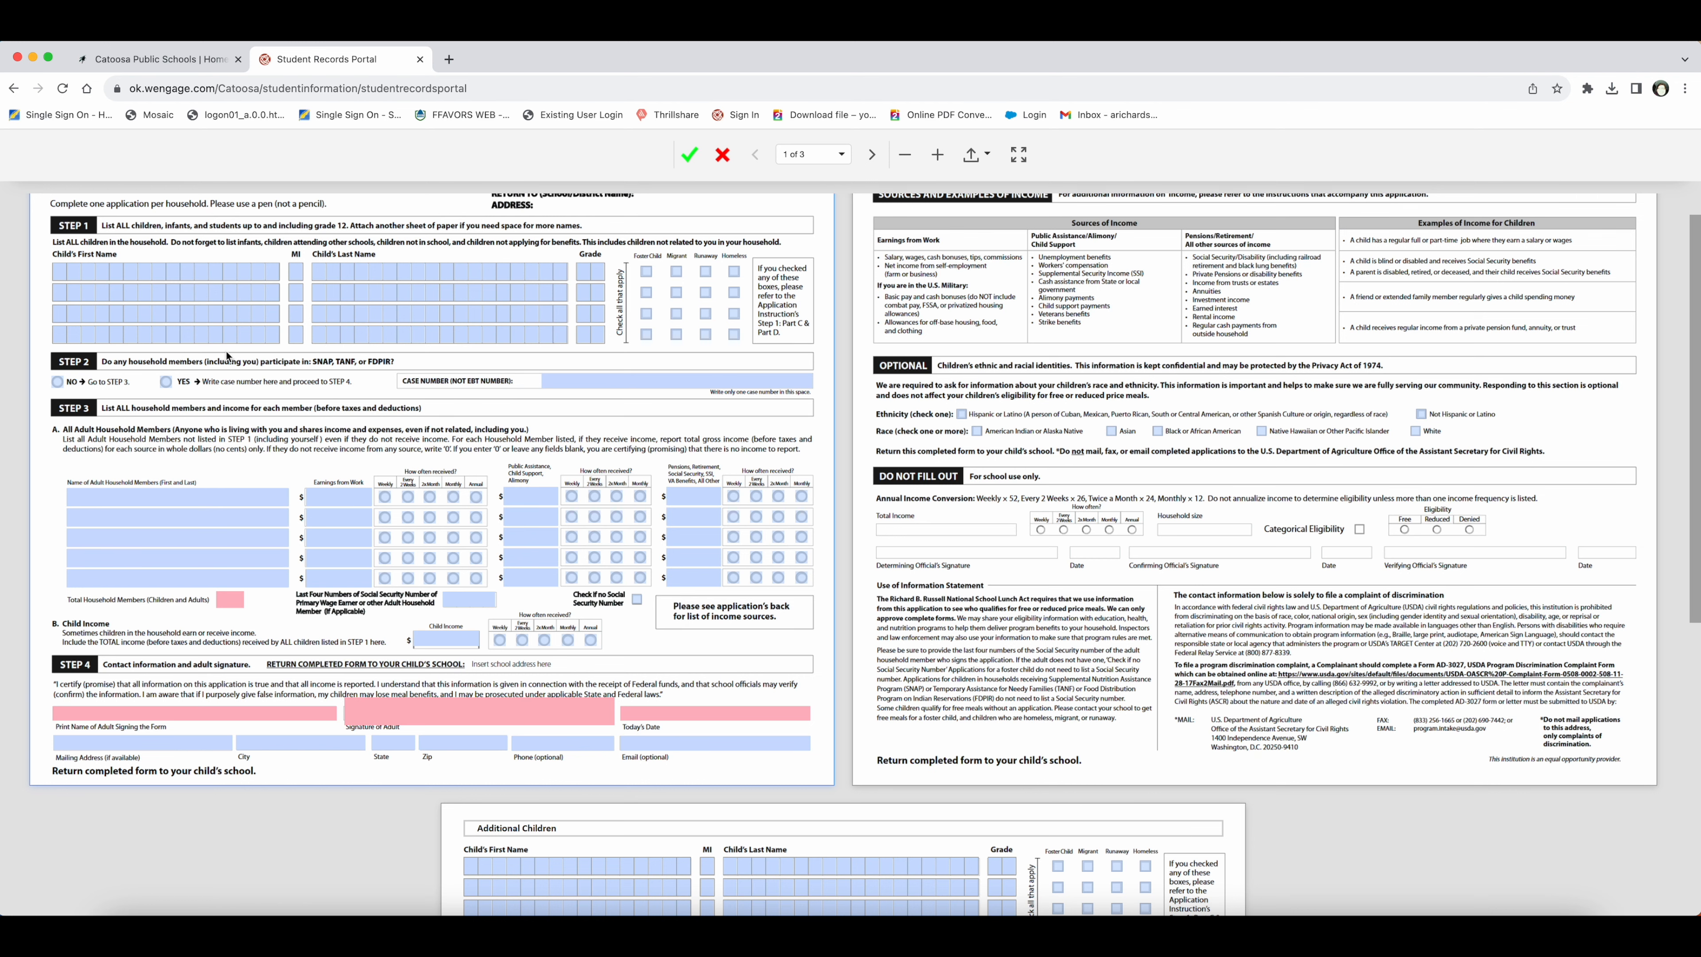
pyautogui.scroll(3, 146, 344)
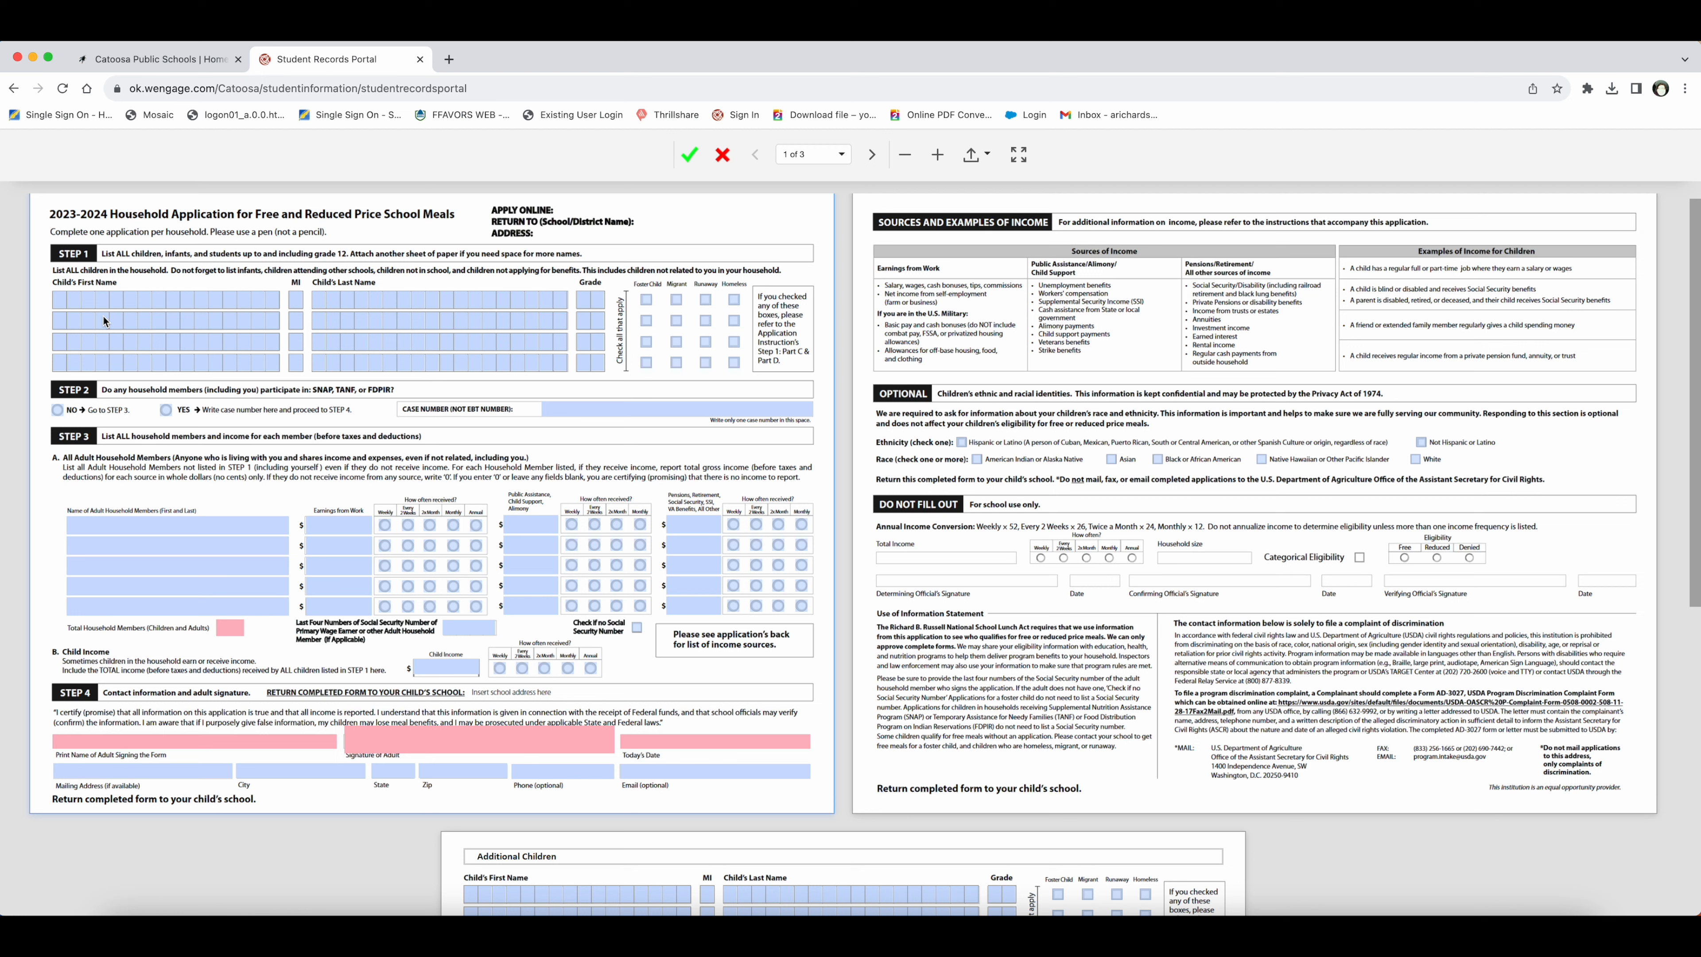
pyautogui.click(61, 305)
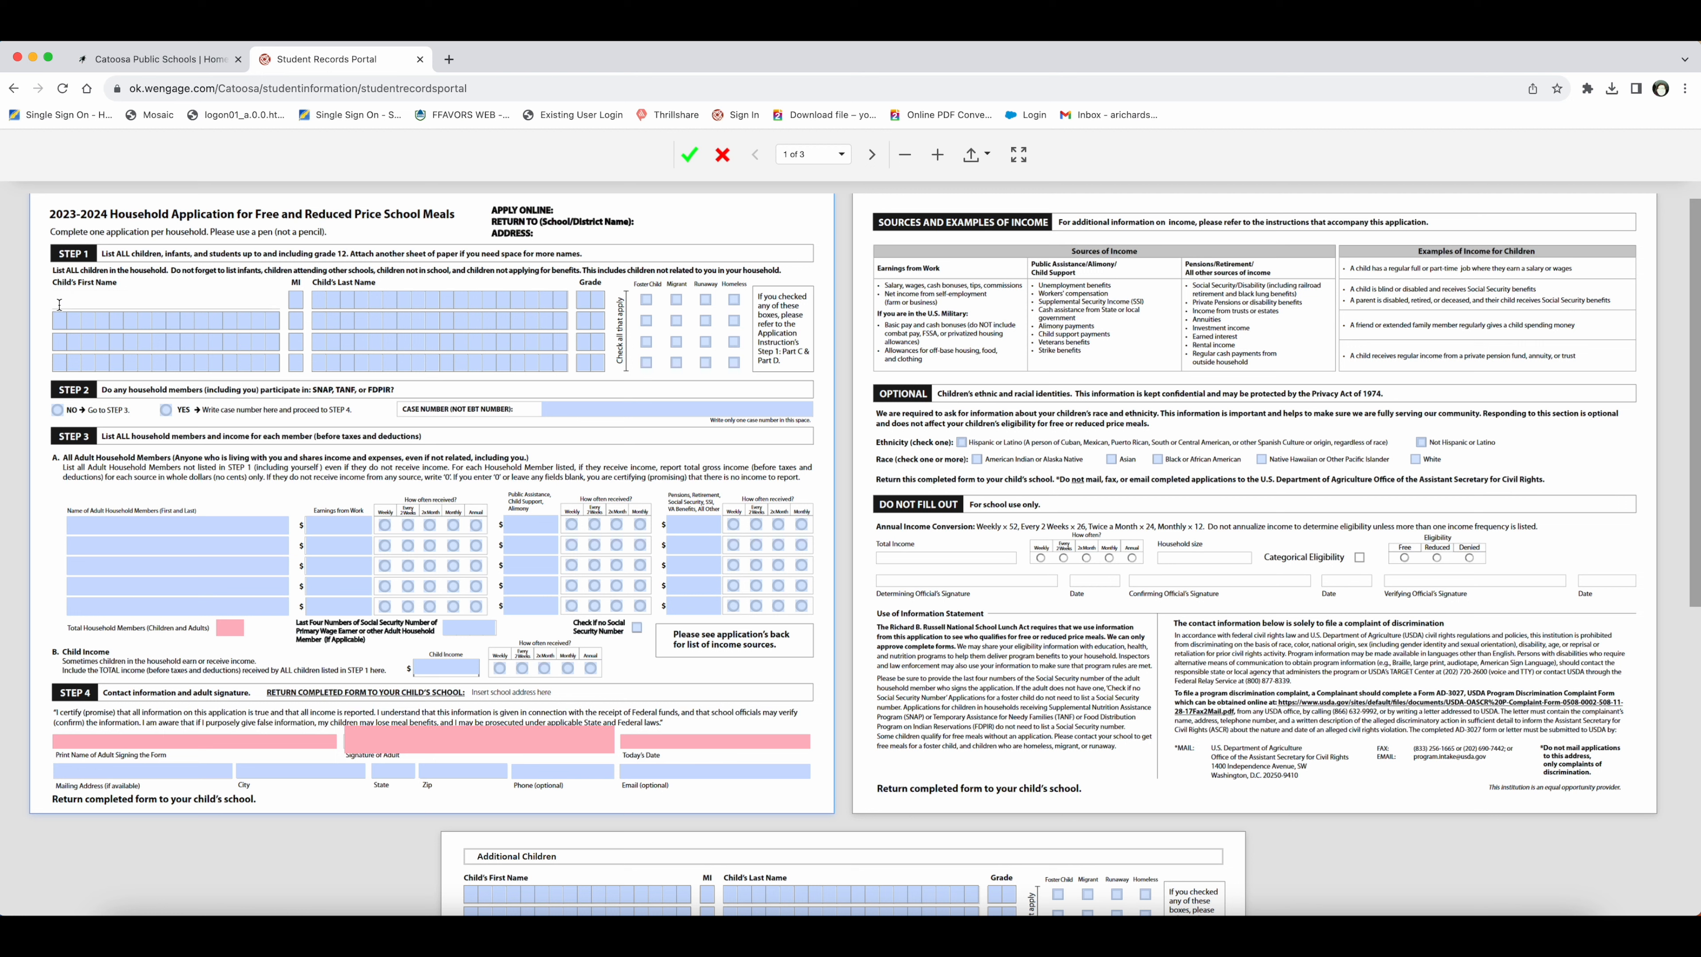
# Step: Enter the child's first and last name in Step 1 and move to the grade field
pyautogui.press('Tab')
pyautogui.press('Tab')
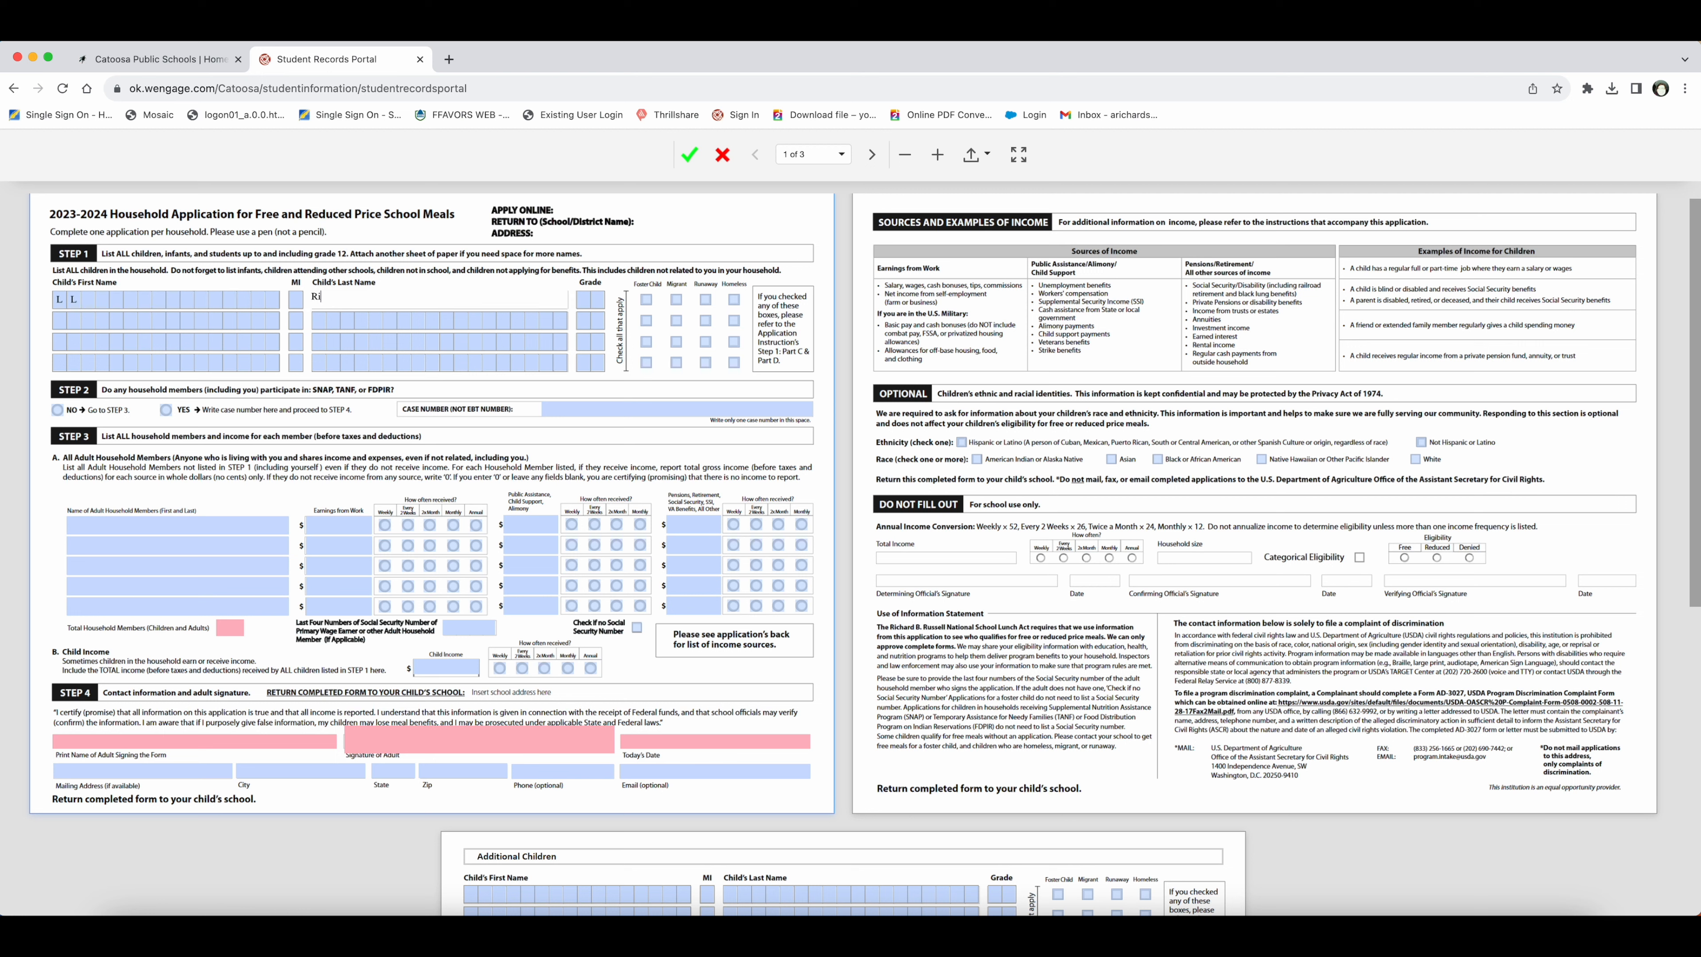
pyautogui.press('Tab')
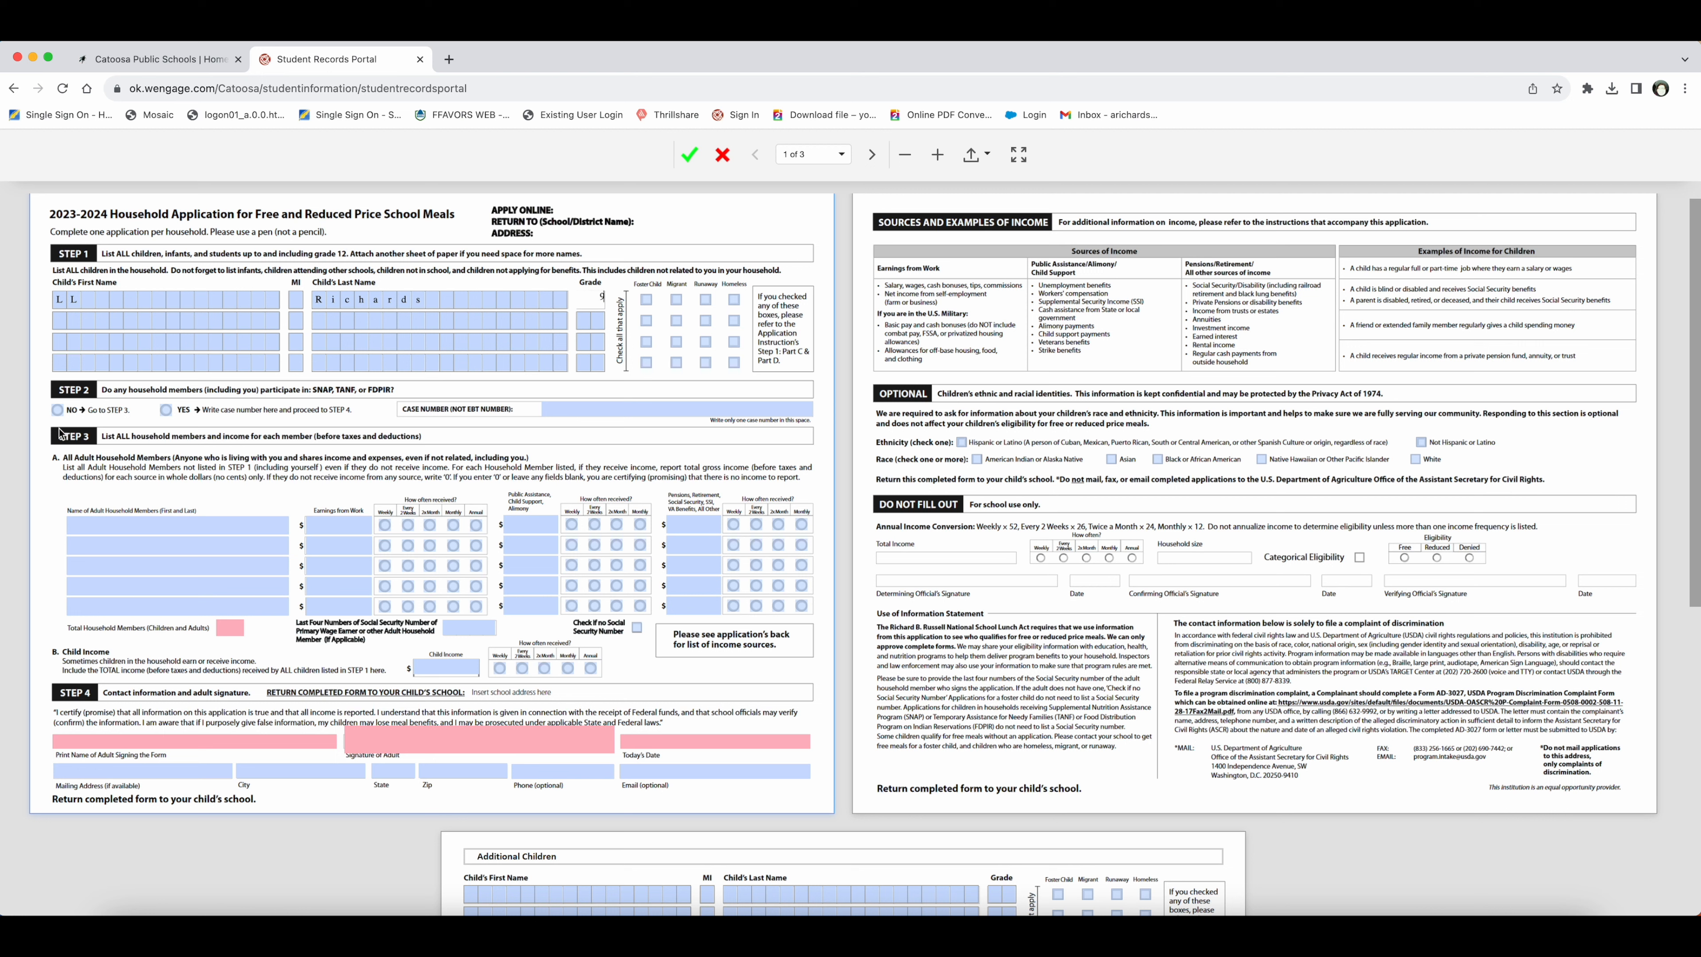
# Step: Switch the SNAP/TANF/FDPIR answer from No to Yes and select the case number field
pyautogui.click(58, 412)
pyautogui.click(169, 414)
pyautogui.click(609, 410)
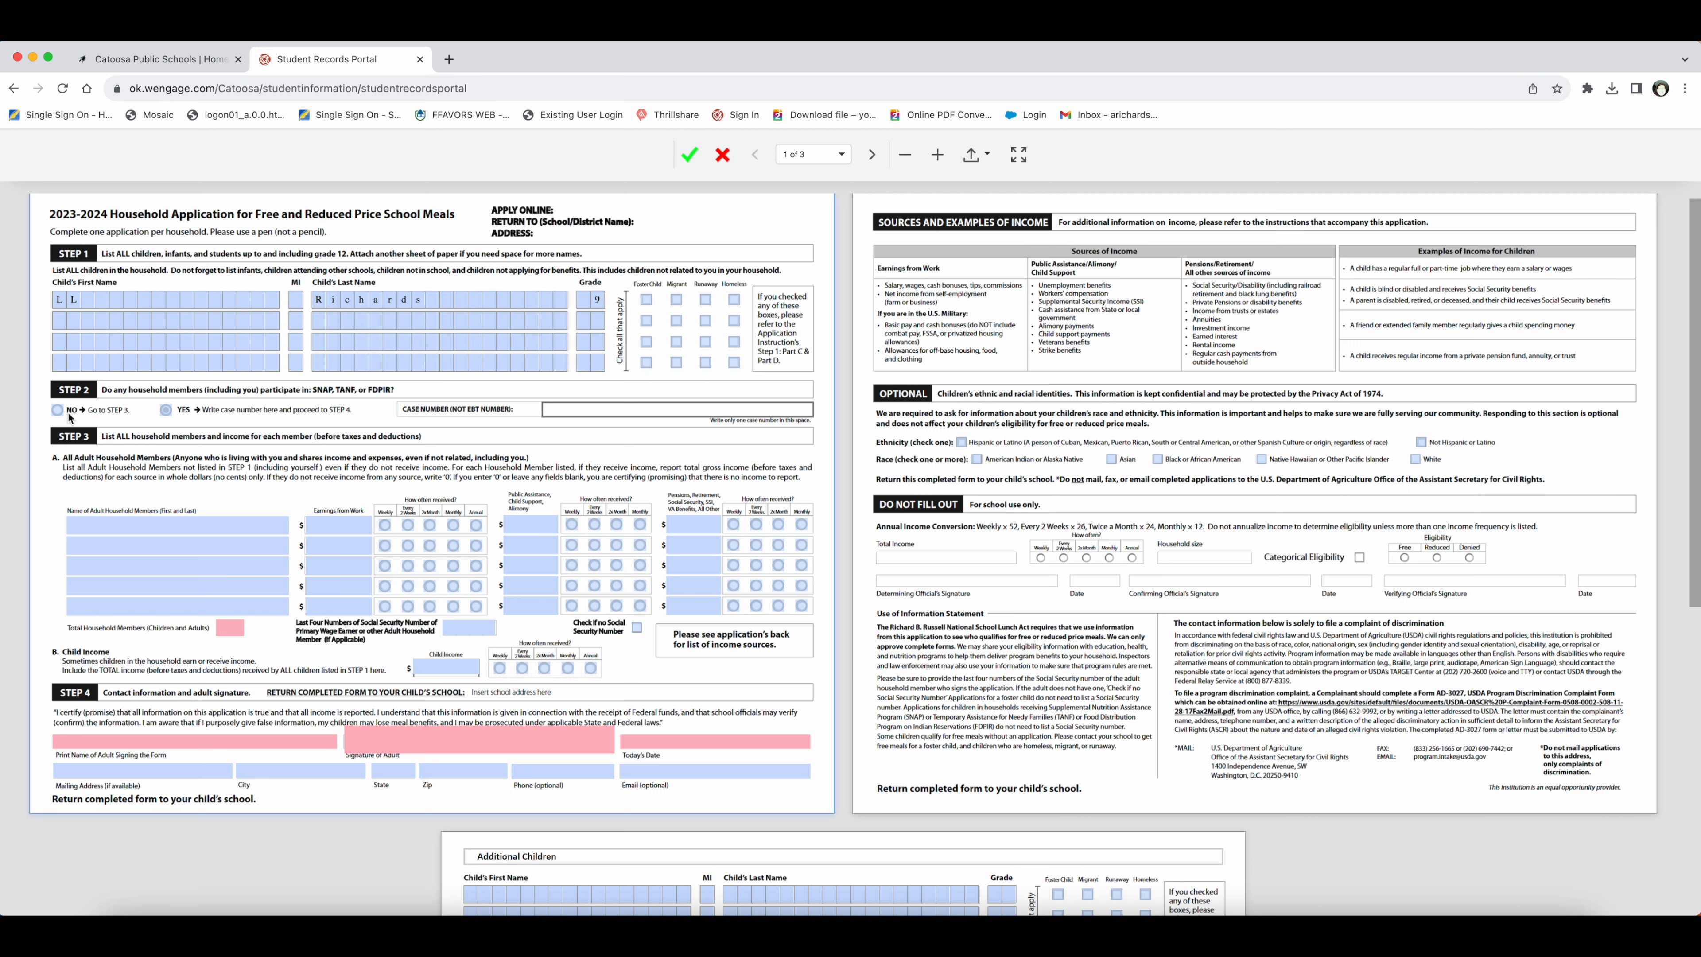
# Step: Answer No to benefits and add the adult household member's name with work earnings
pyautogui.click(57, 409)
pyautogui.click(130, 529)
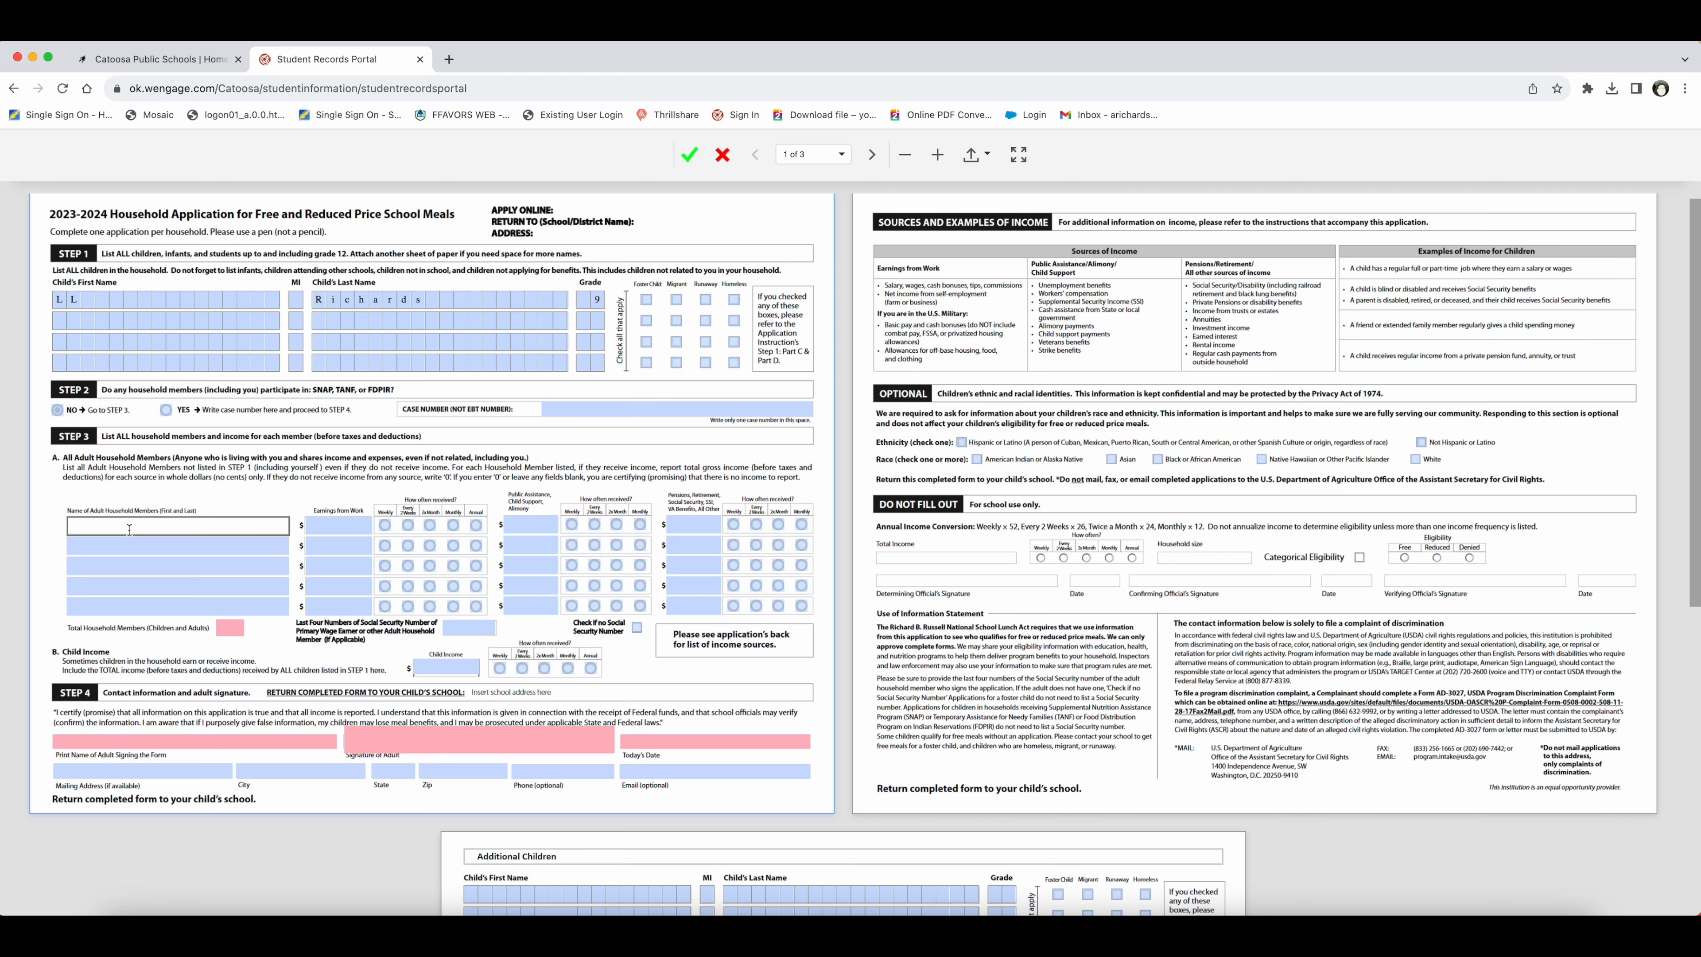
pyautogui.press('Tab')
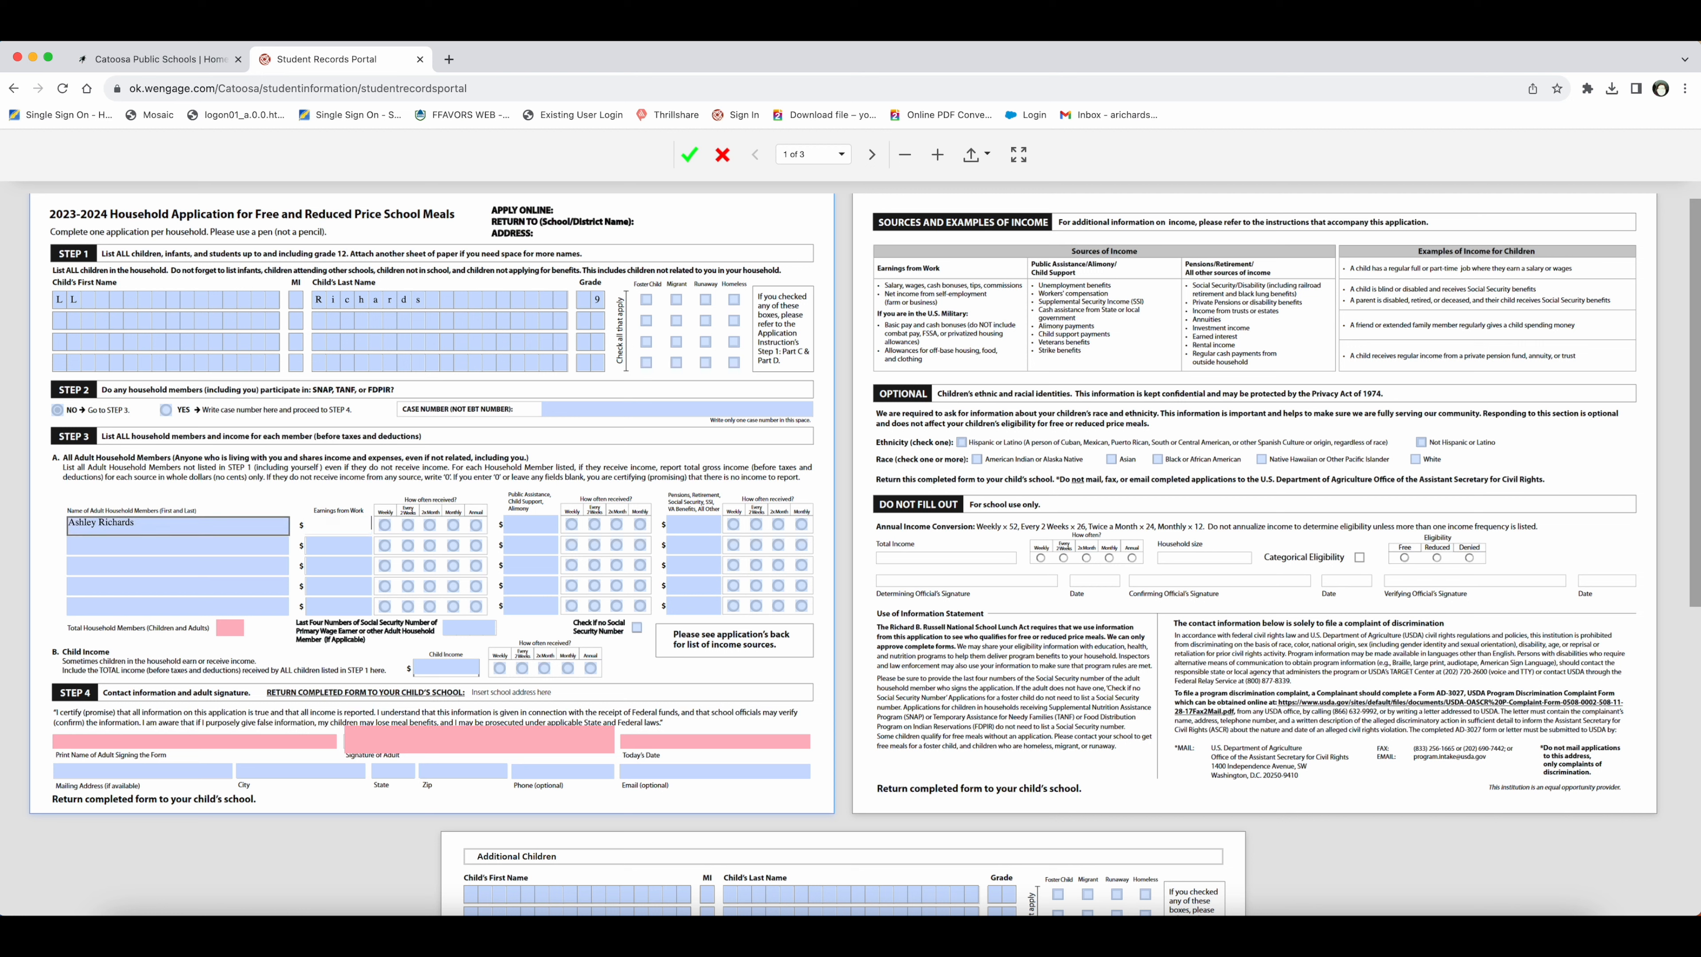
pyautogui.write('20000')
# Step: Mark earnings as Annual, set total household members to 2, and enter the SSN last four digits
pyautogui.click(357, 533)
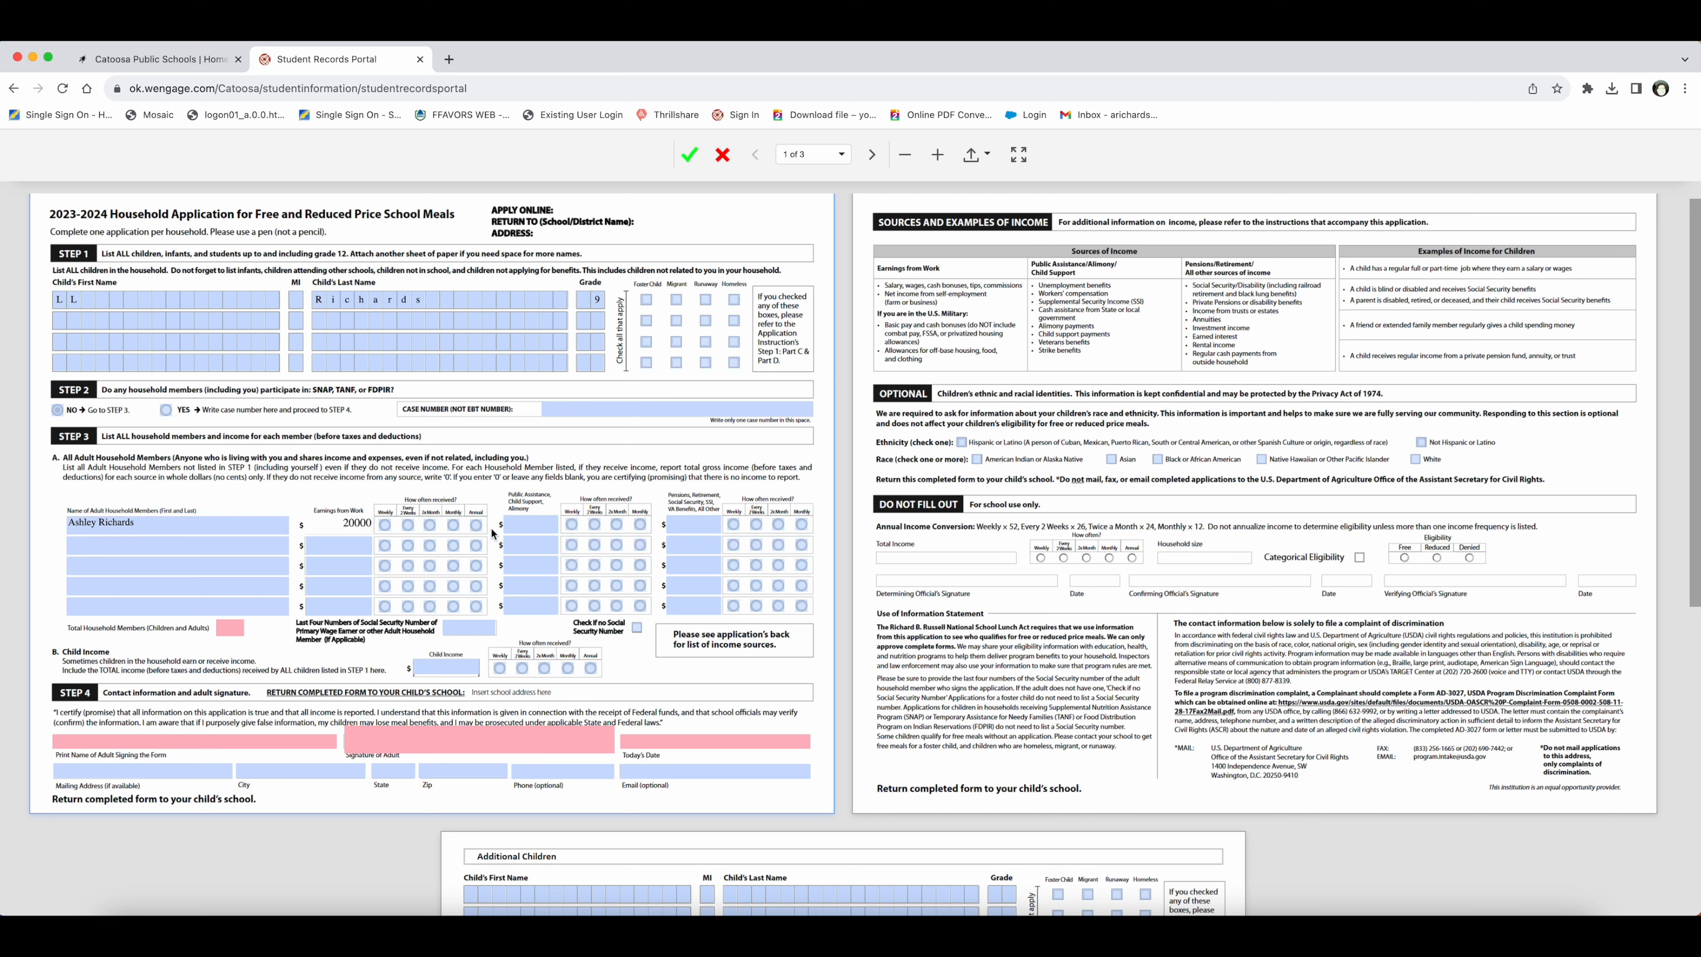
pyautogui.click(476, 525)
pyautogui.click(225, 629)
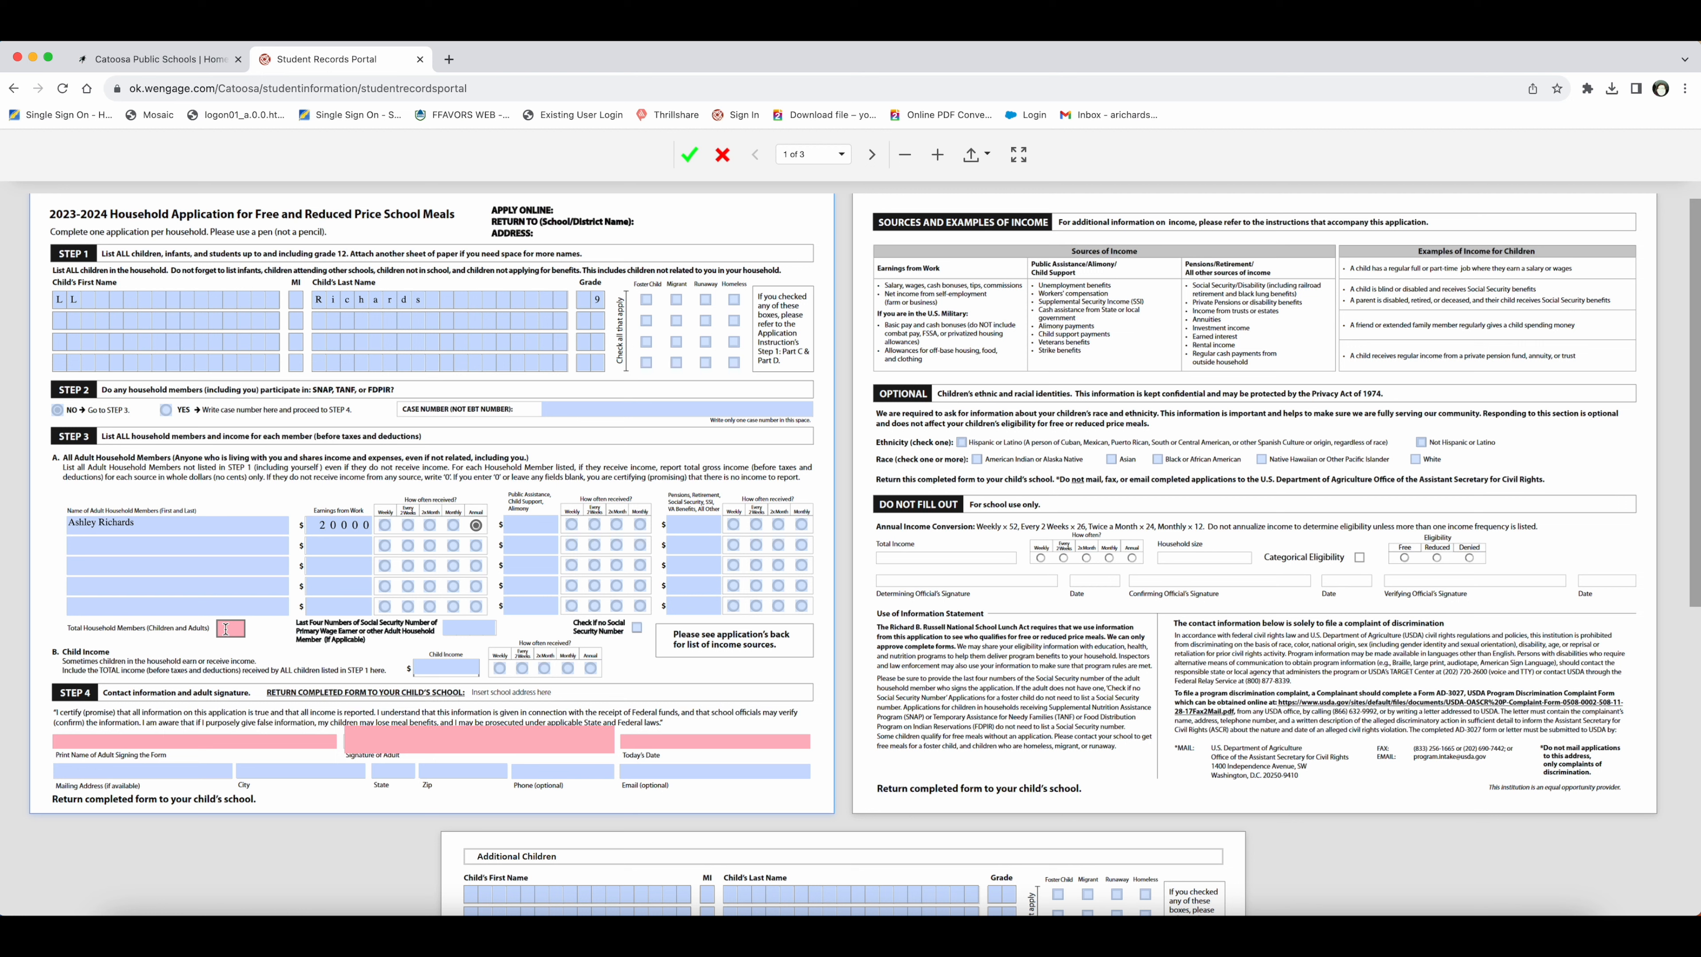
pyautogui.click(225, 629)
pyautogui.write('2')
pyautogui.click(447, 630)
pyautogui.write('0000')
# Step: Enter 0 as the total child income in Step 3
pyautogui.scroll(-3, 434, 620)
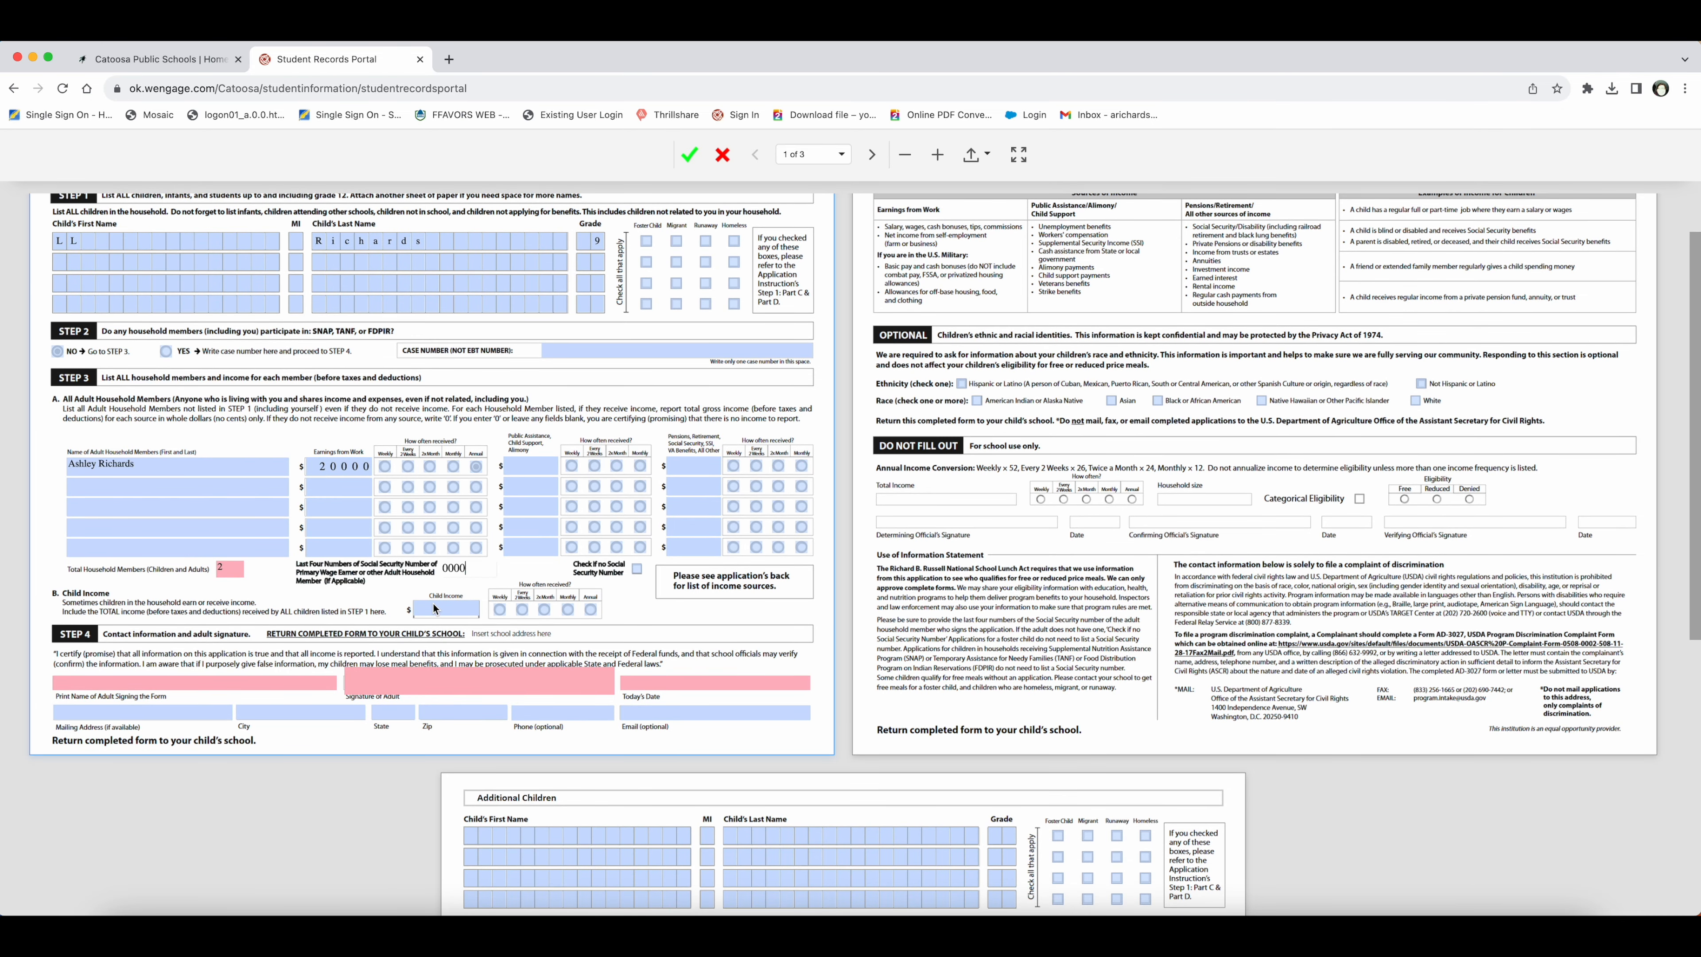
pyautogui.click(432, 608)
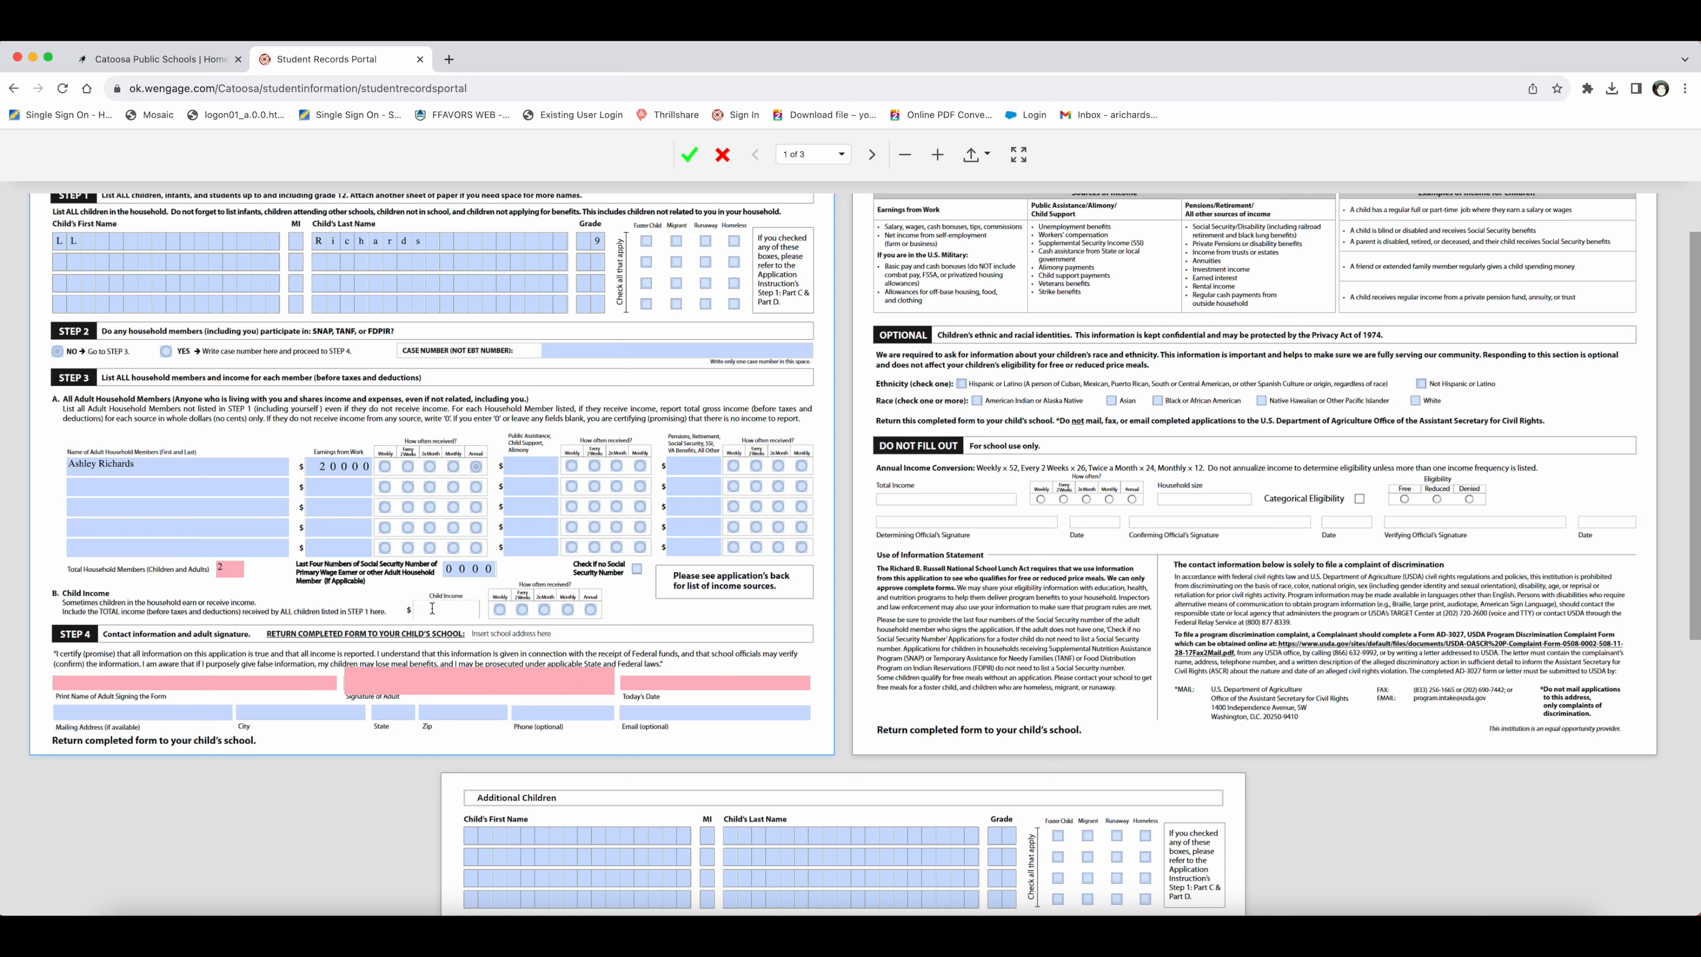
pyautogui.write('0')
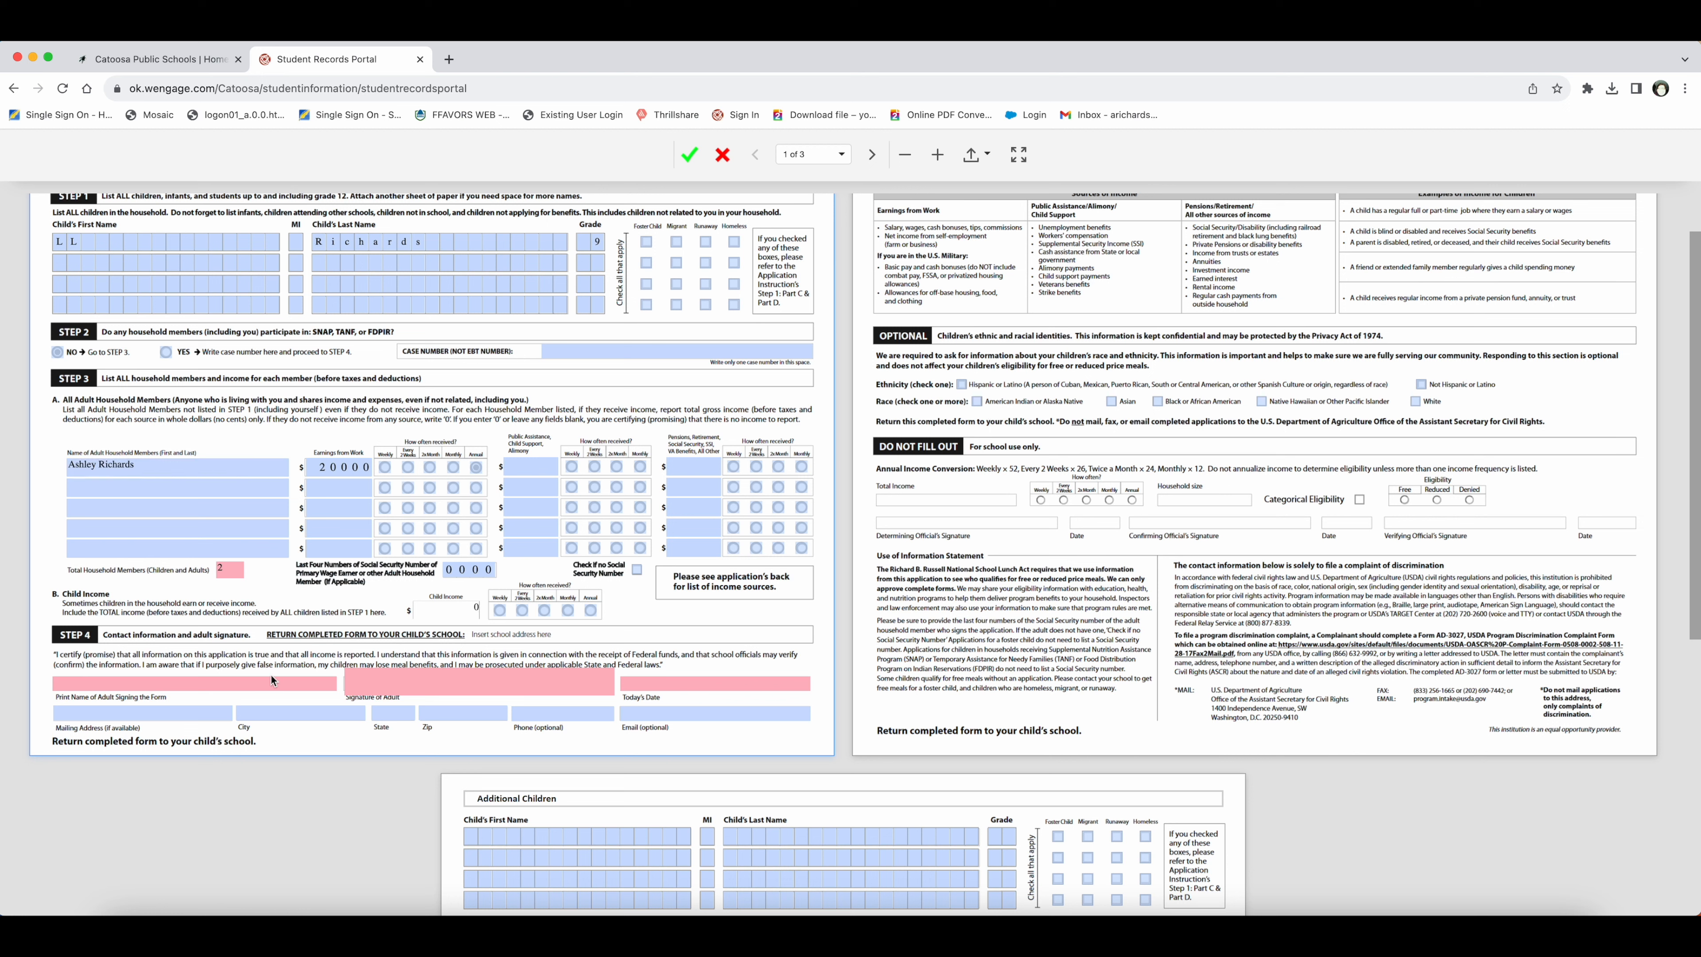
# Step: Type the signing adult's printed name and draw a handwritten signature in Step 4
pyautogui.click(178, 682)
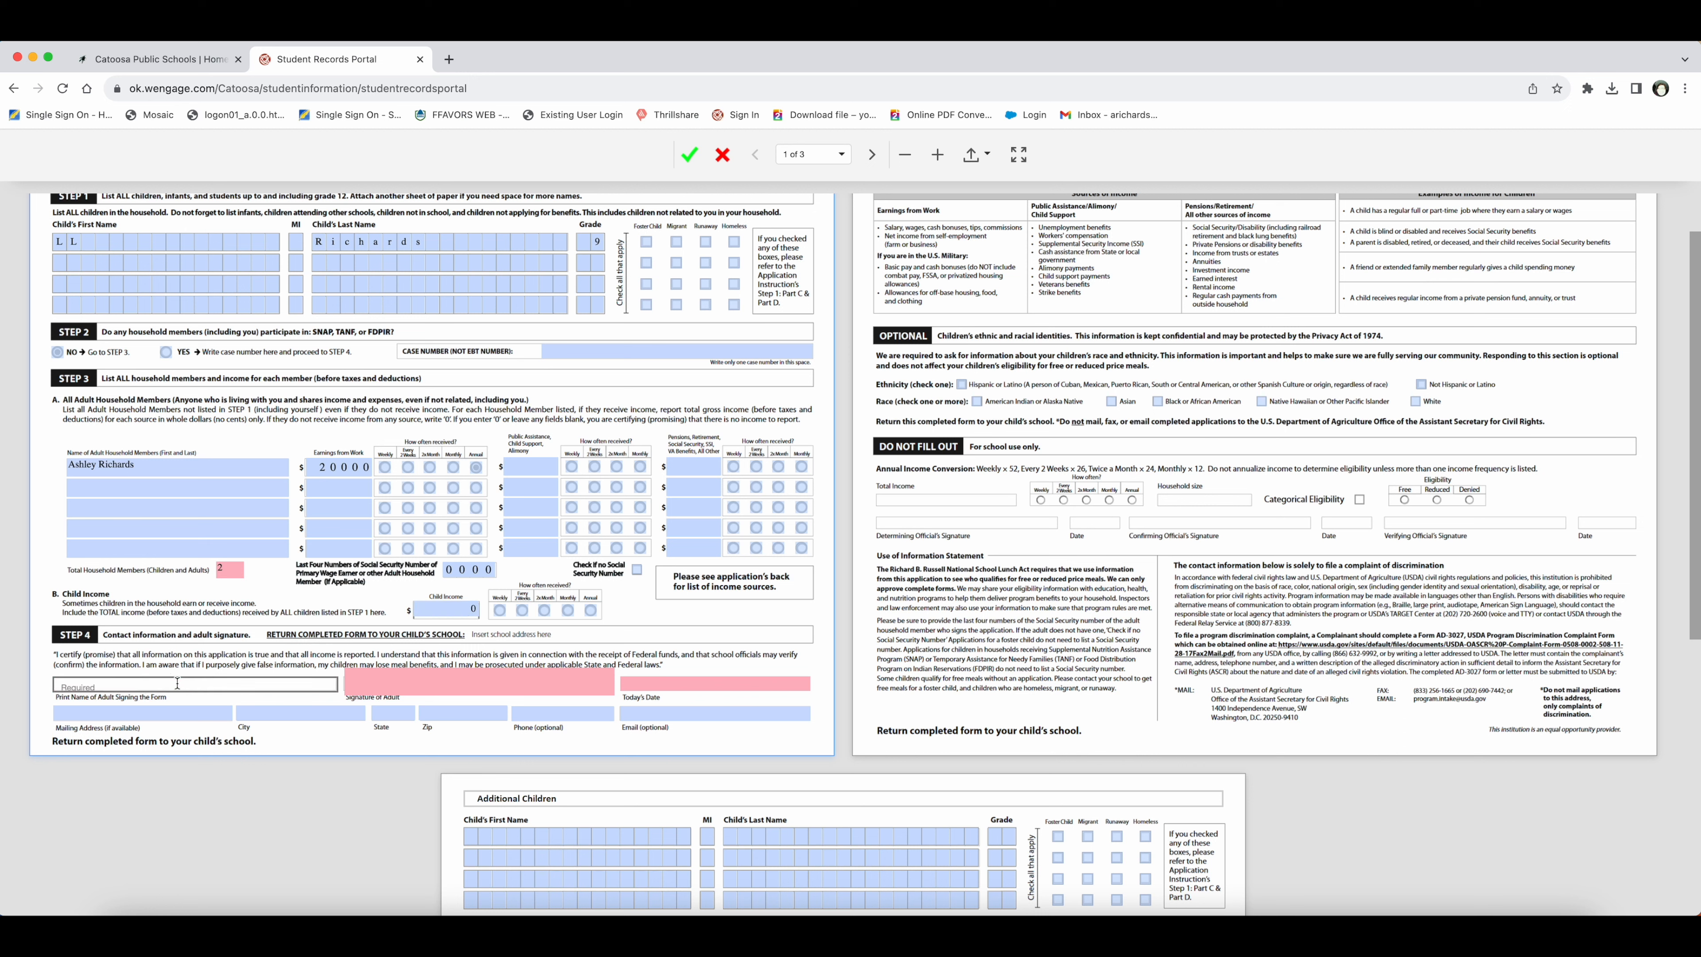
pyautogui.click(601, 684)
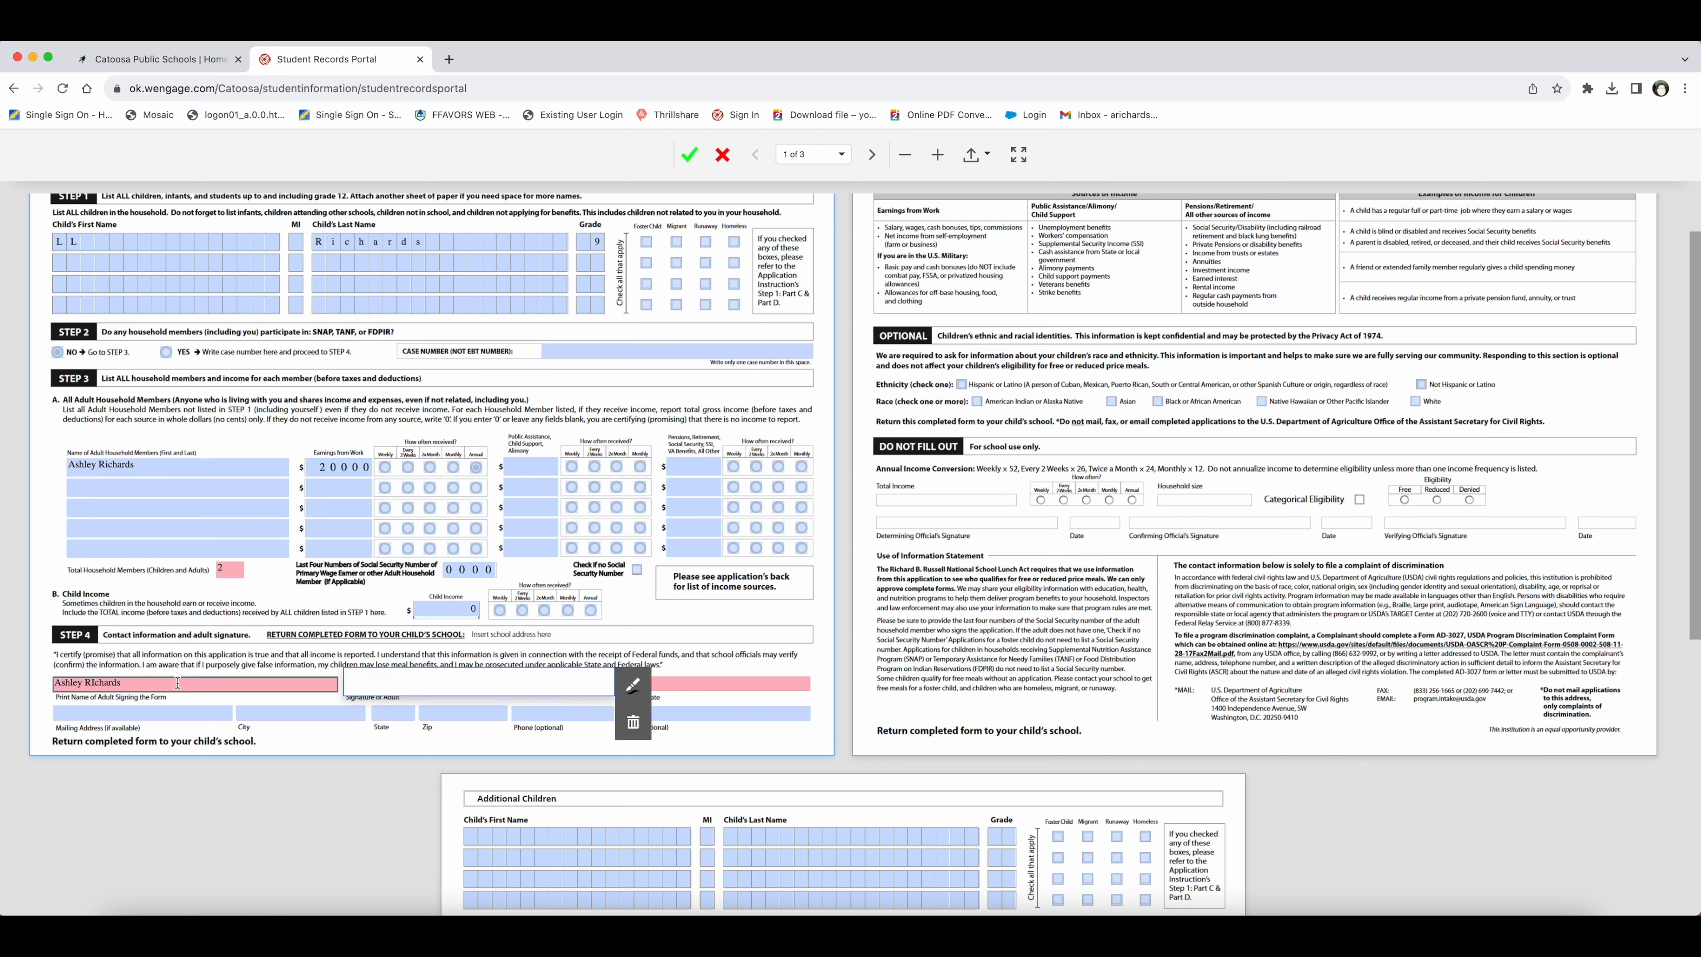
pyautogui.click(629, 685)
pyautogui.moveTo(382, 682); pyautogui.dragTo(540, 678)
pyautogui.click(742, 686)
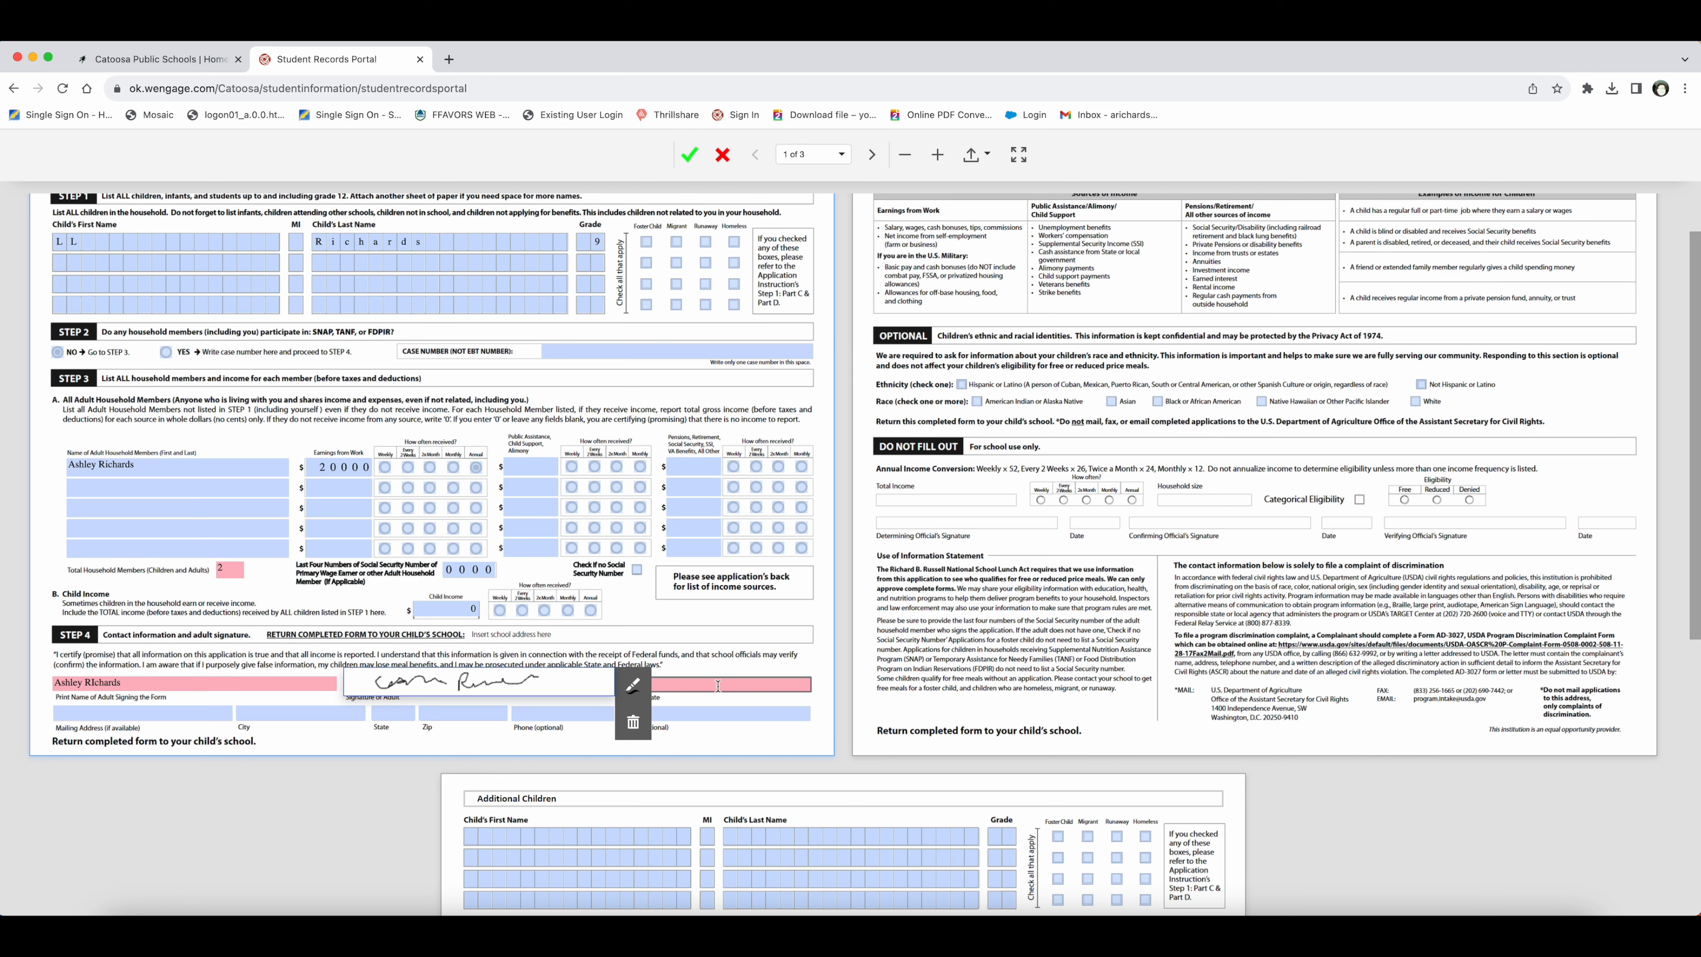
pyautogui.click(717, 686)
pyautogui.click(717, 686)
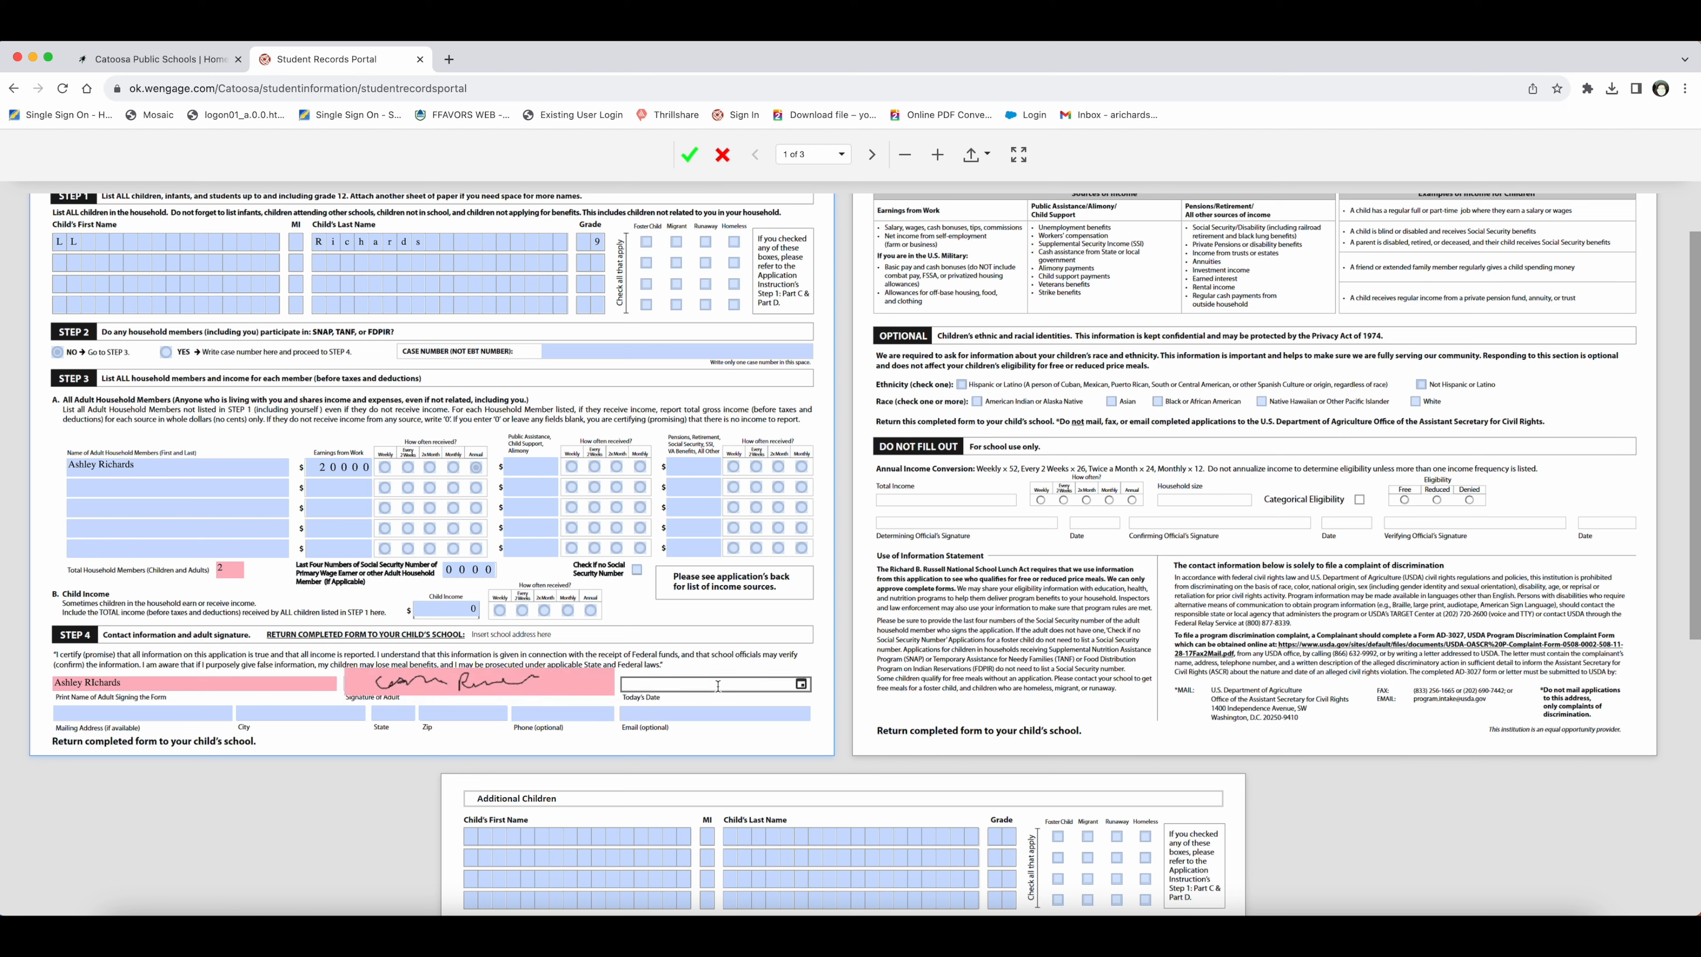
# Step: Pick August 10, 2023 from the calendar as Today's Date
pyautogui.click(801, 687)
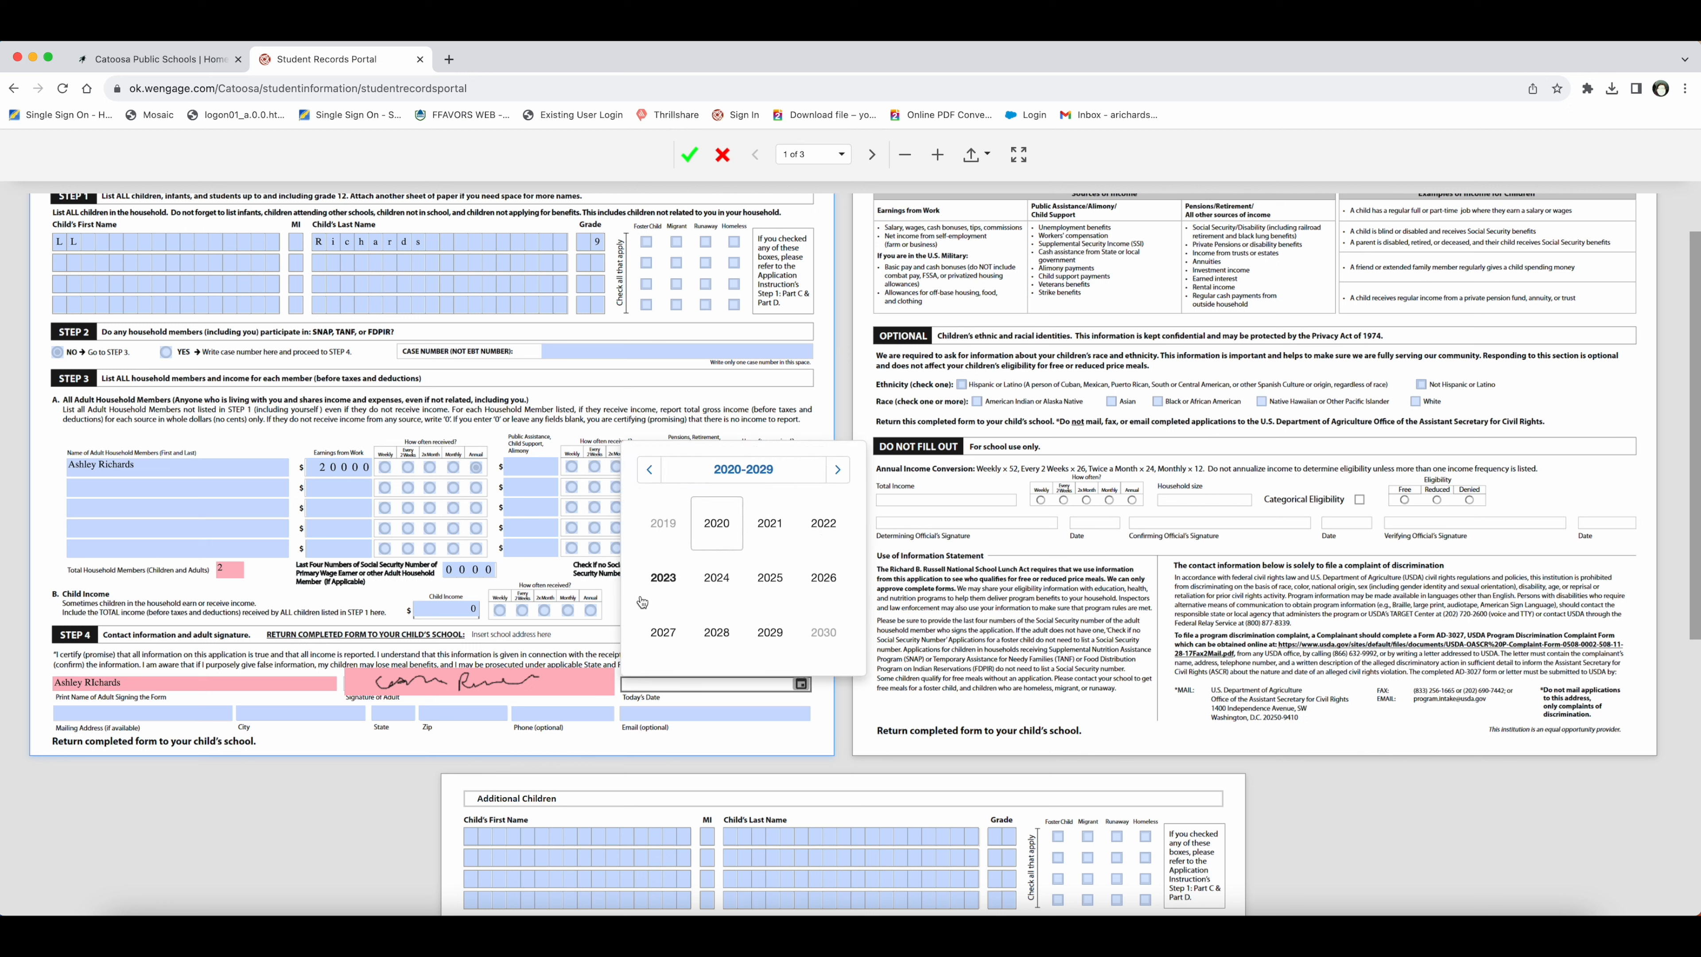
pyautogui.click(663, 576)
pyautogui.click(823, 578)
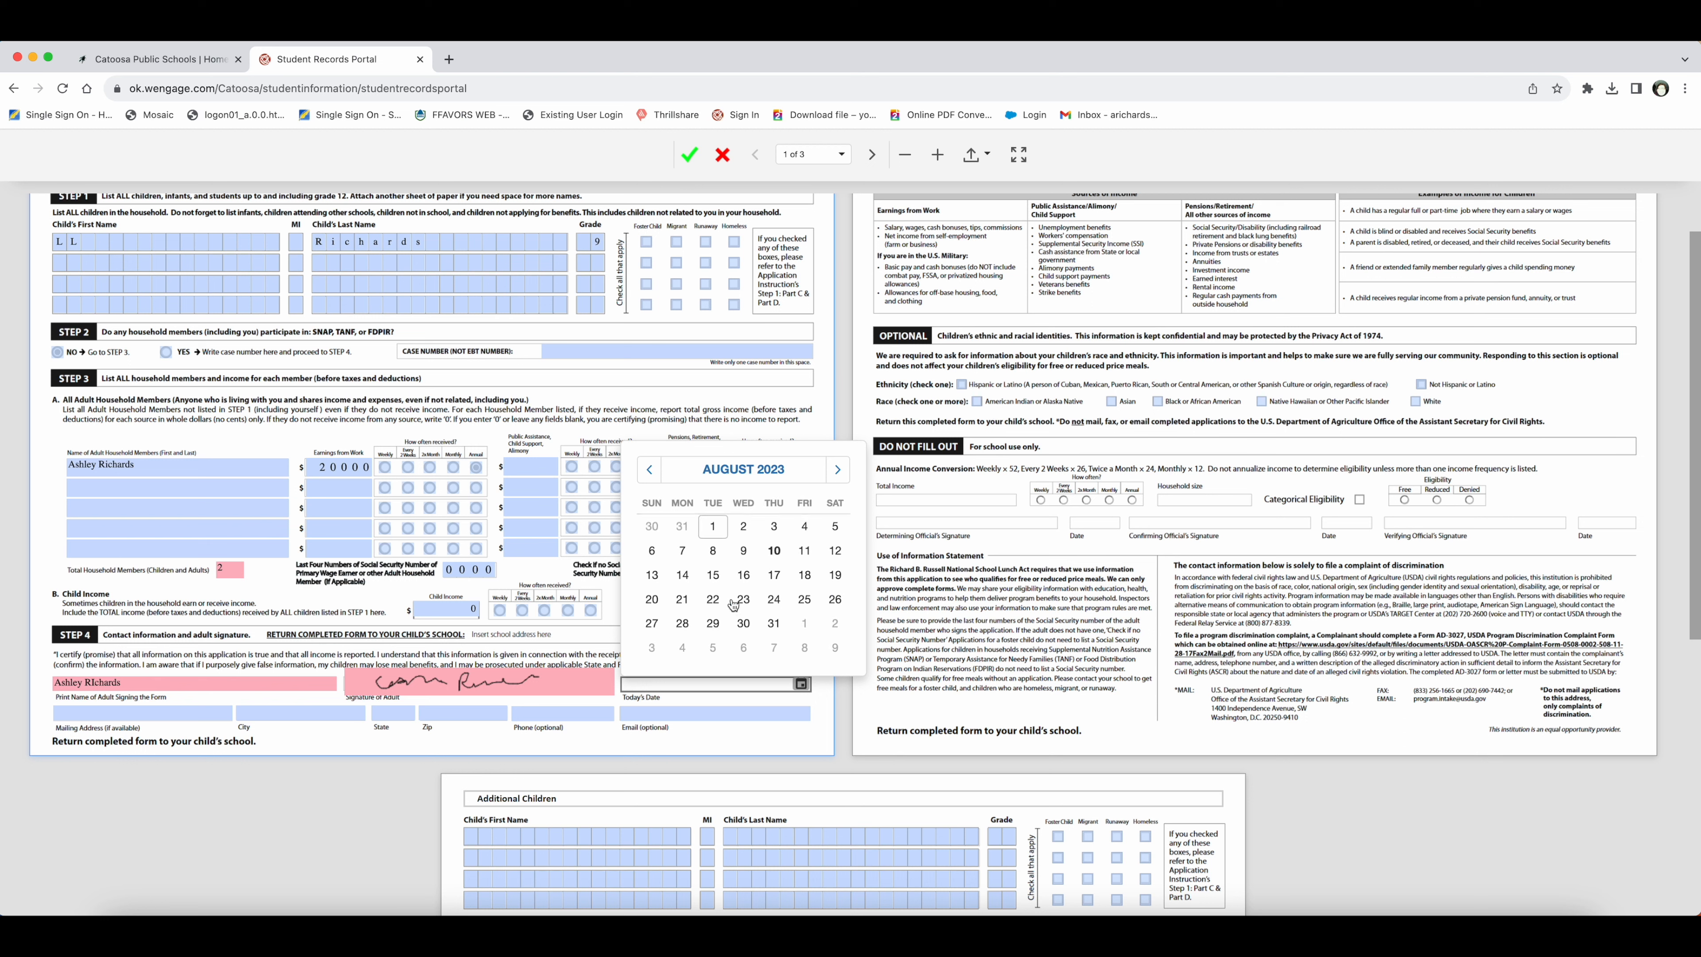
pyautogui.click(773, 550)
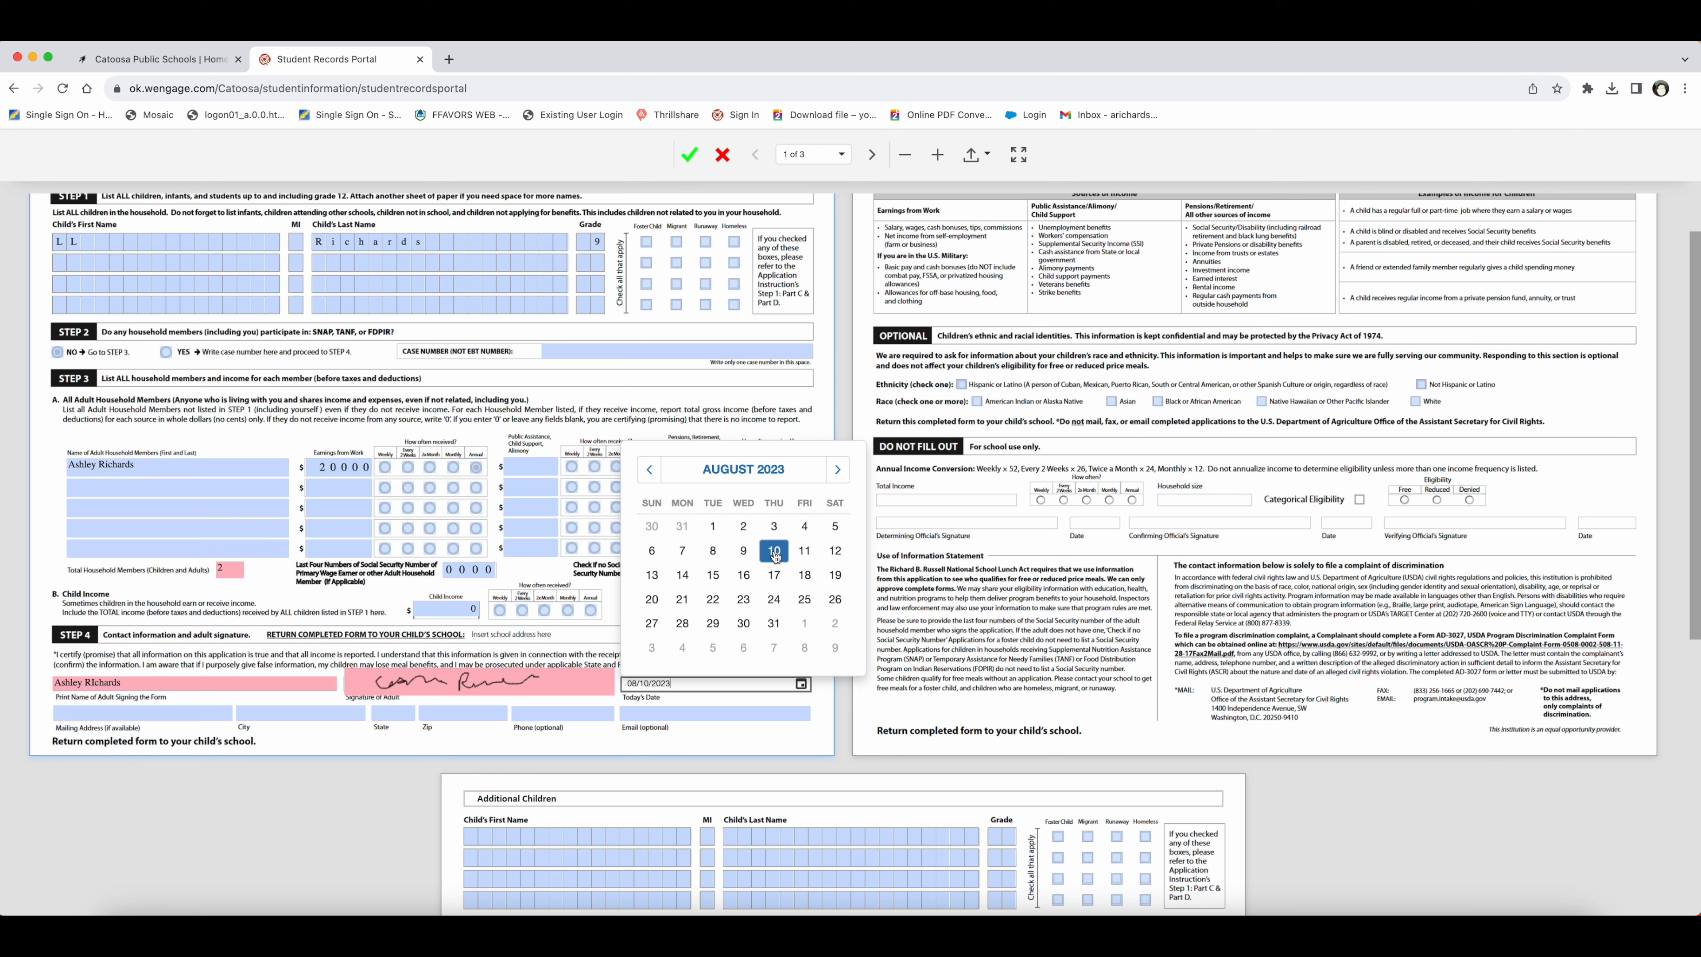
pyautogui.click(119, 714)
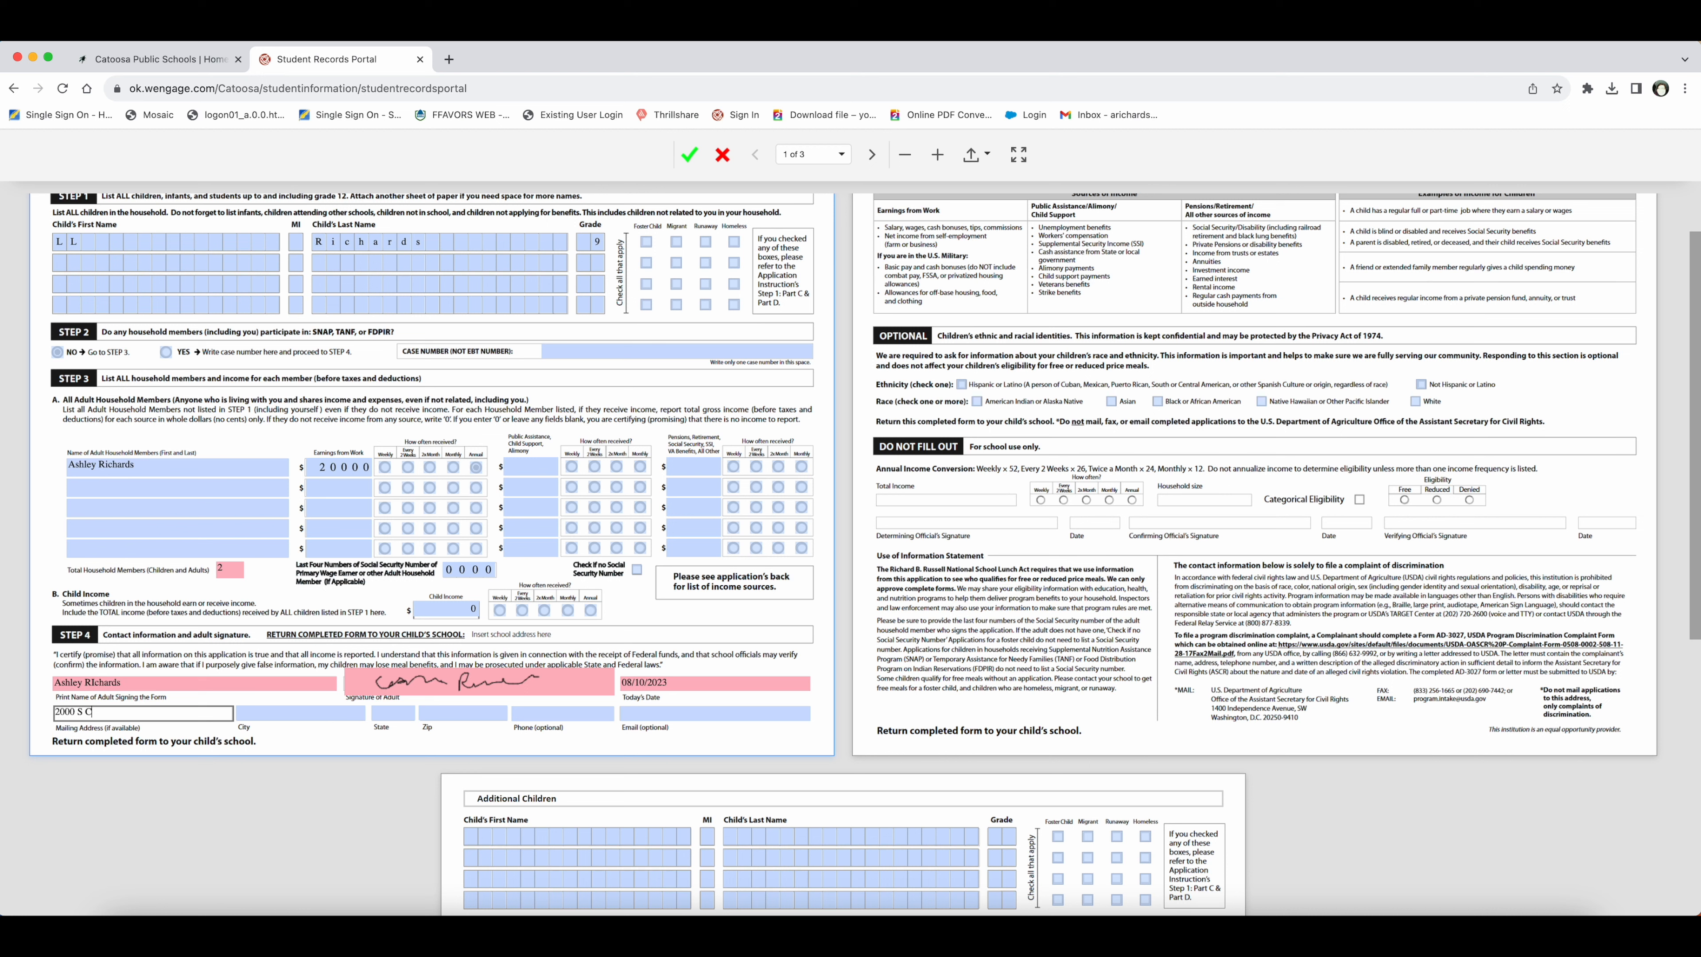
# Step: Enter the household's street address, city, state, ZIP code and e-mail, leaving phone blank
pyautogui.press('Tab')
pyautogui.write('Catosaosa')
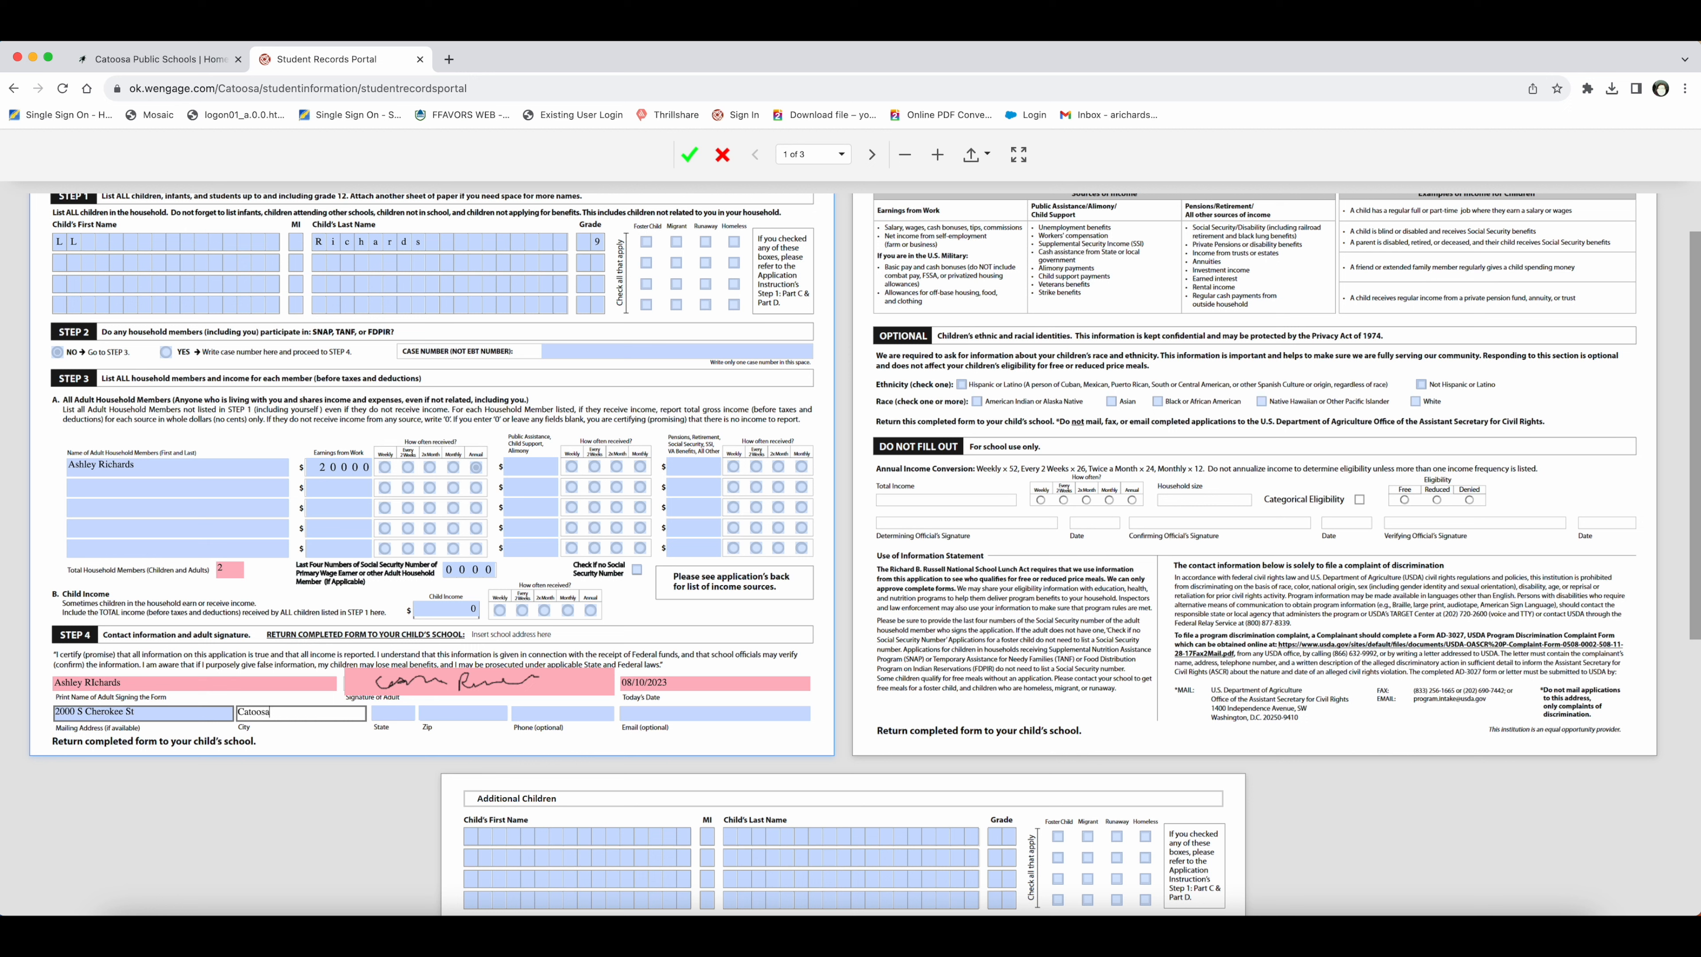
pyautogui.press('Tab')
pyautogui.write('OK')
pyautogui.press('Tab')
pyautogui.write('74015')
pyautogui.press('Tab')
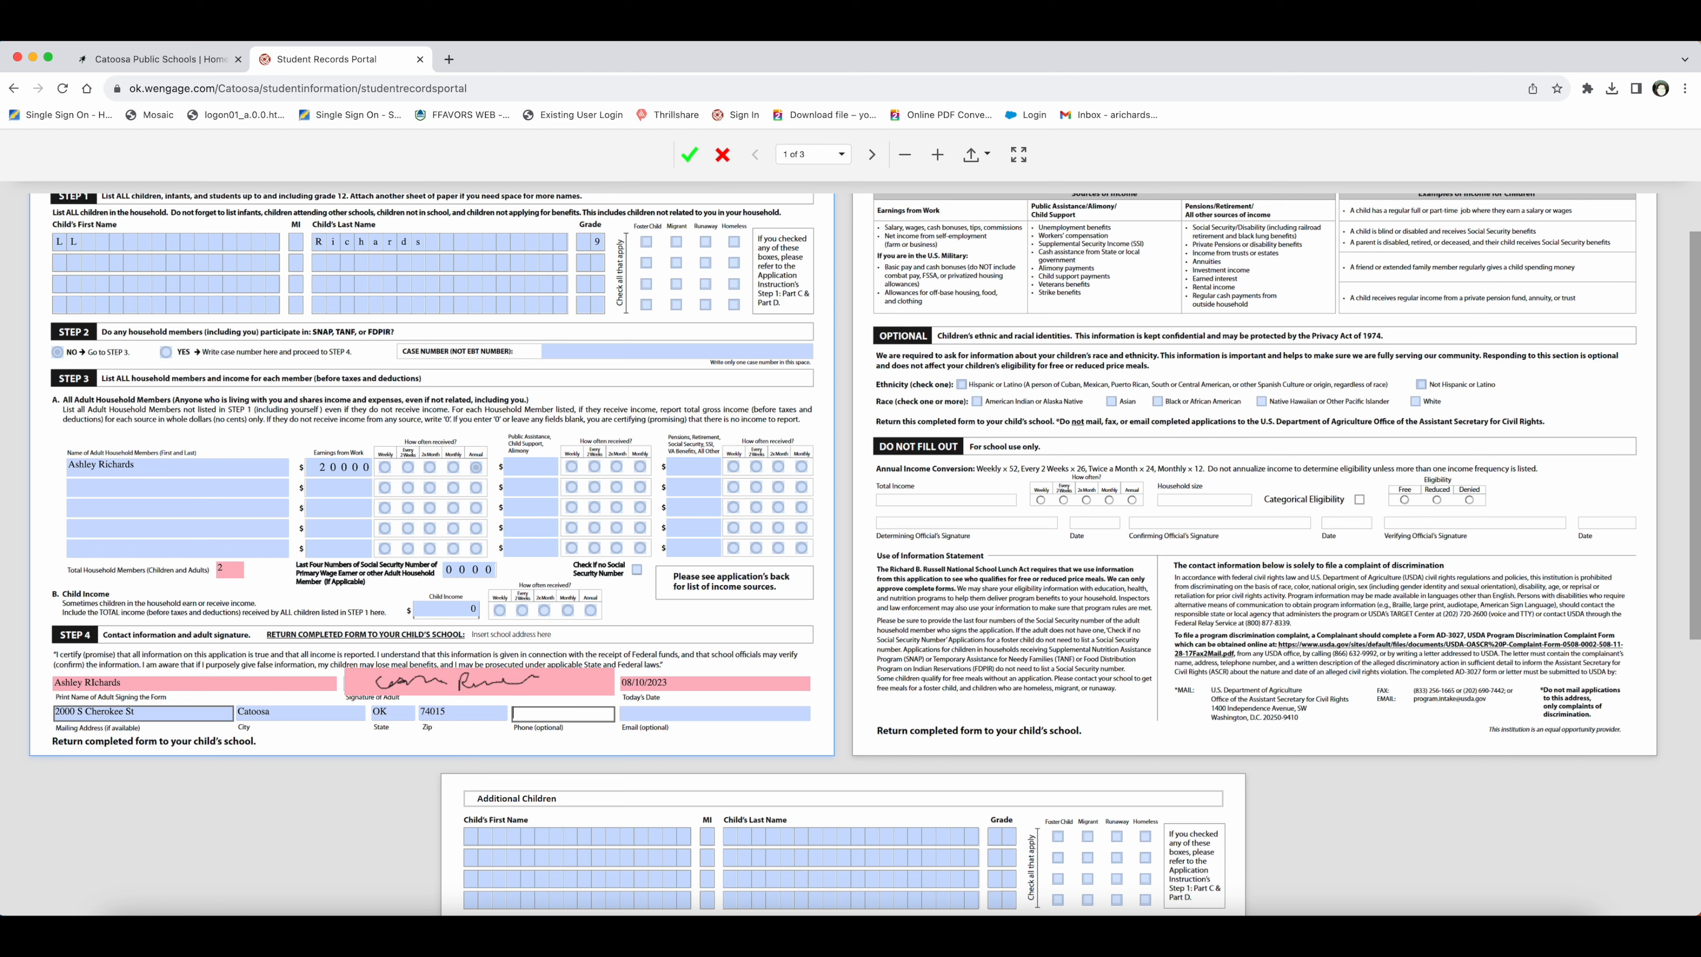
pyautogui.press('Tab')
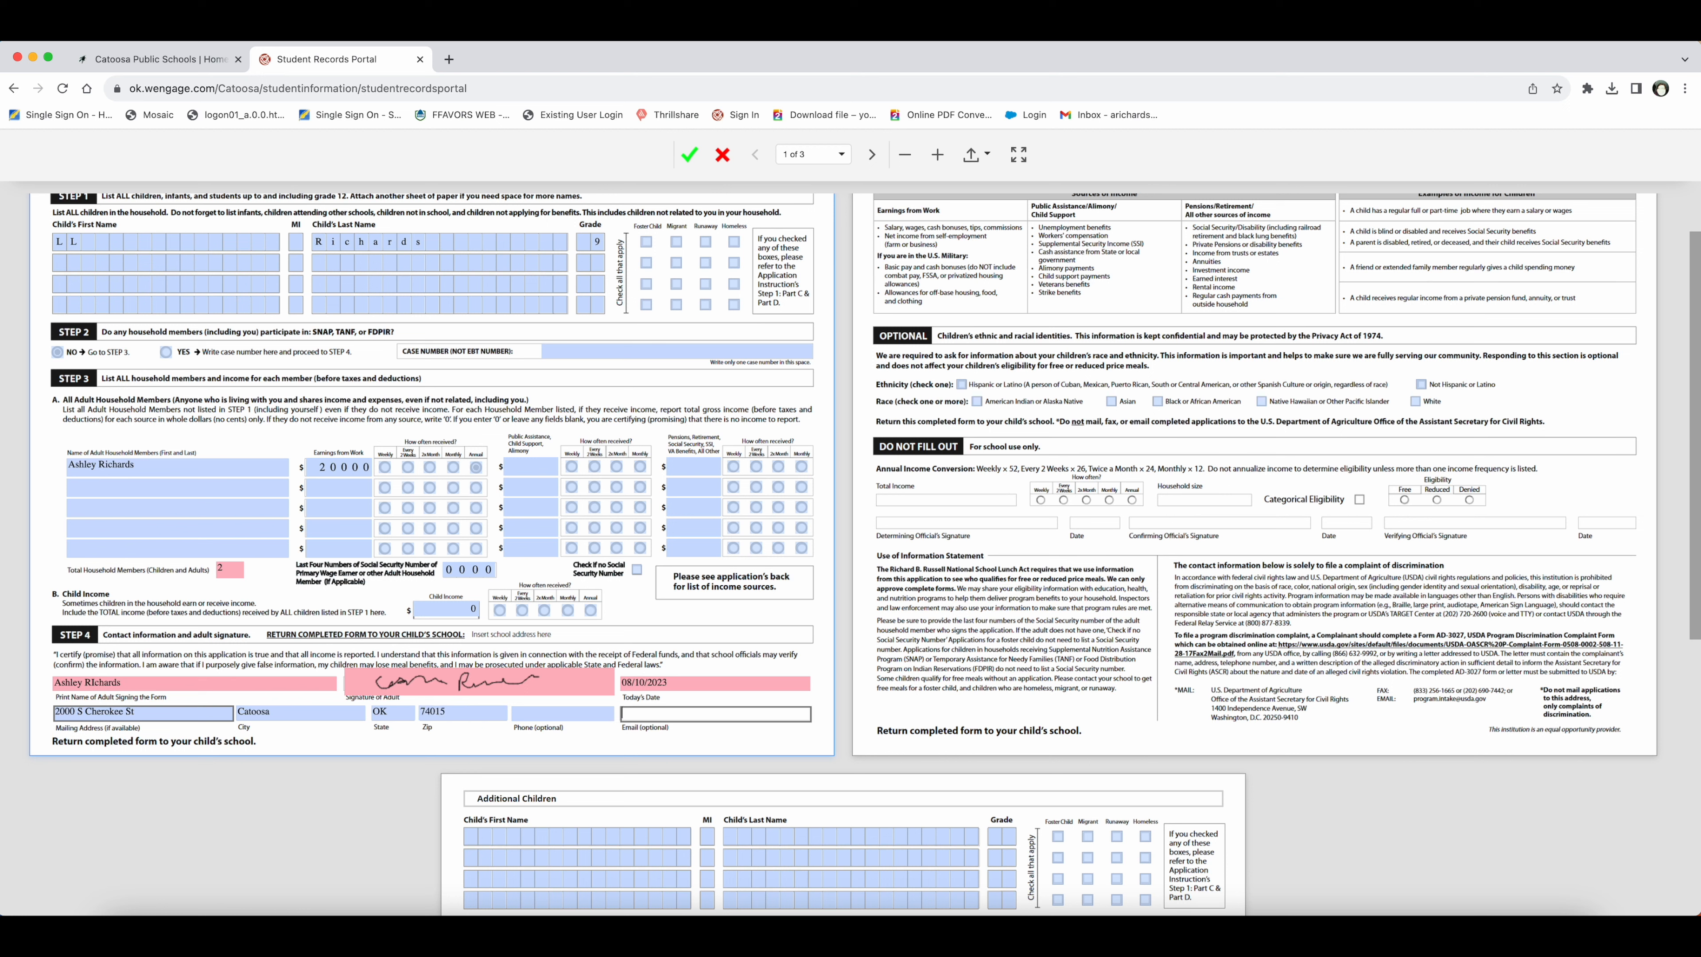
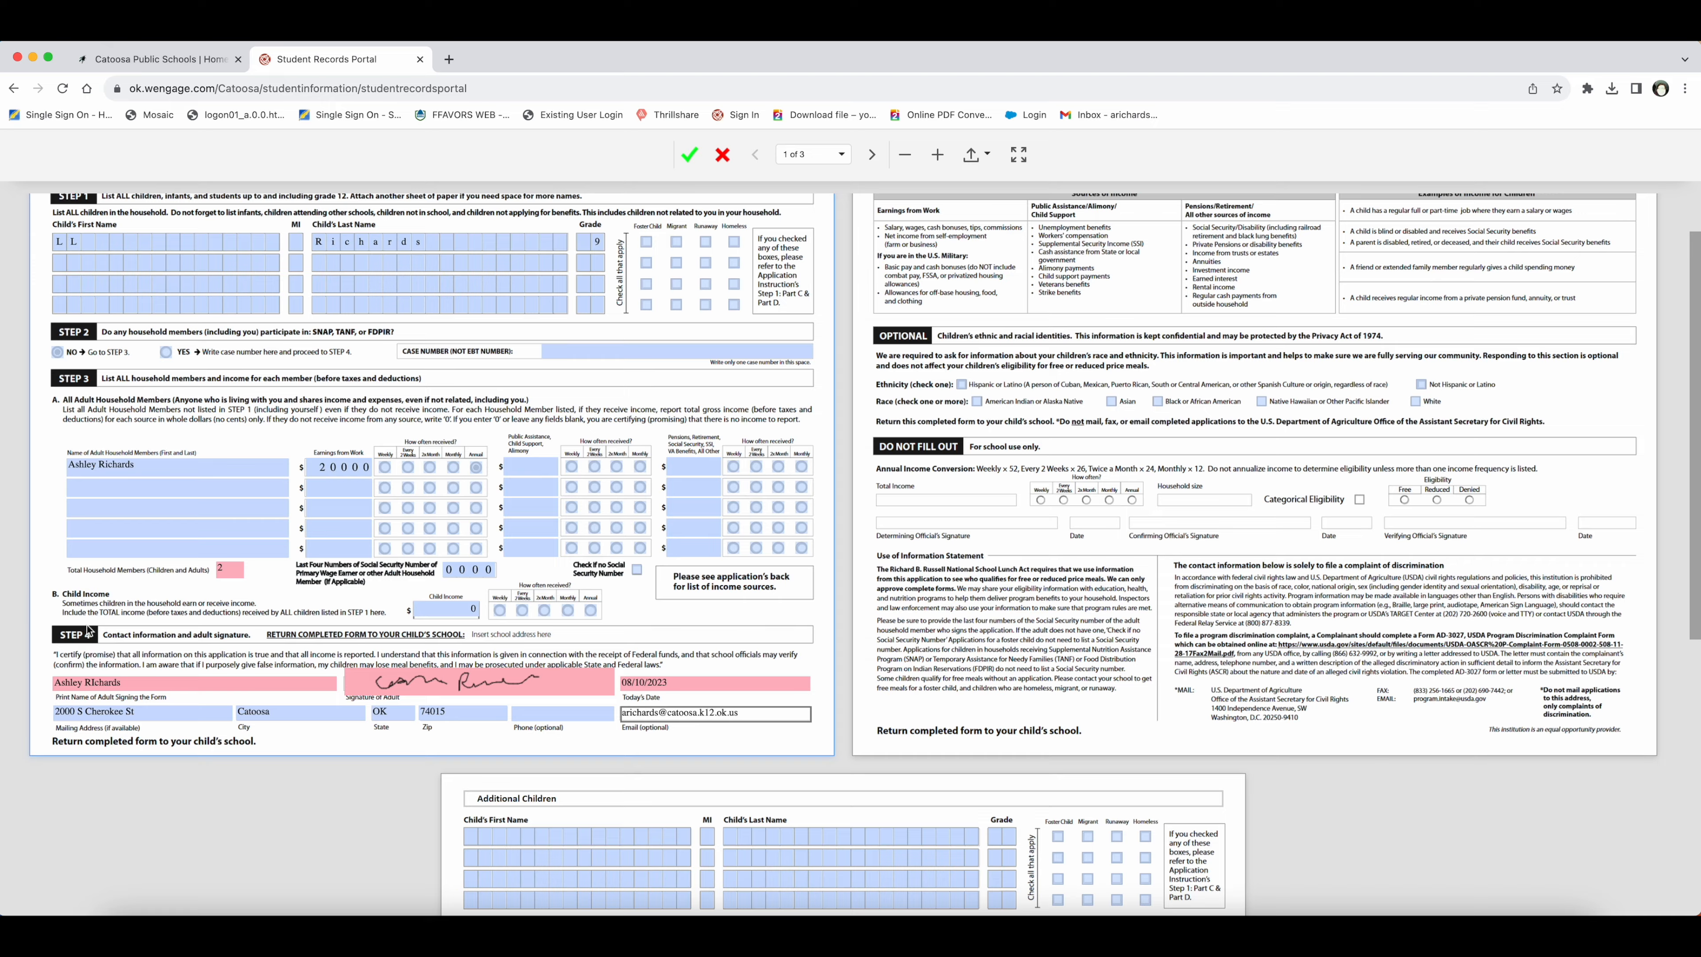
pyautogui.scroll(2, 154, 635)
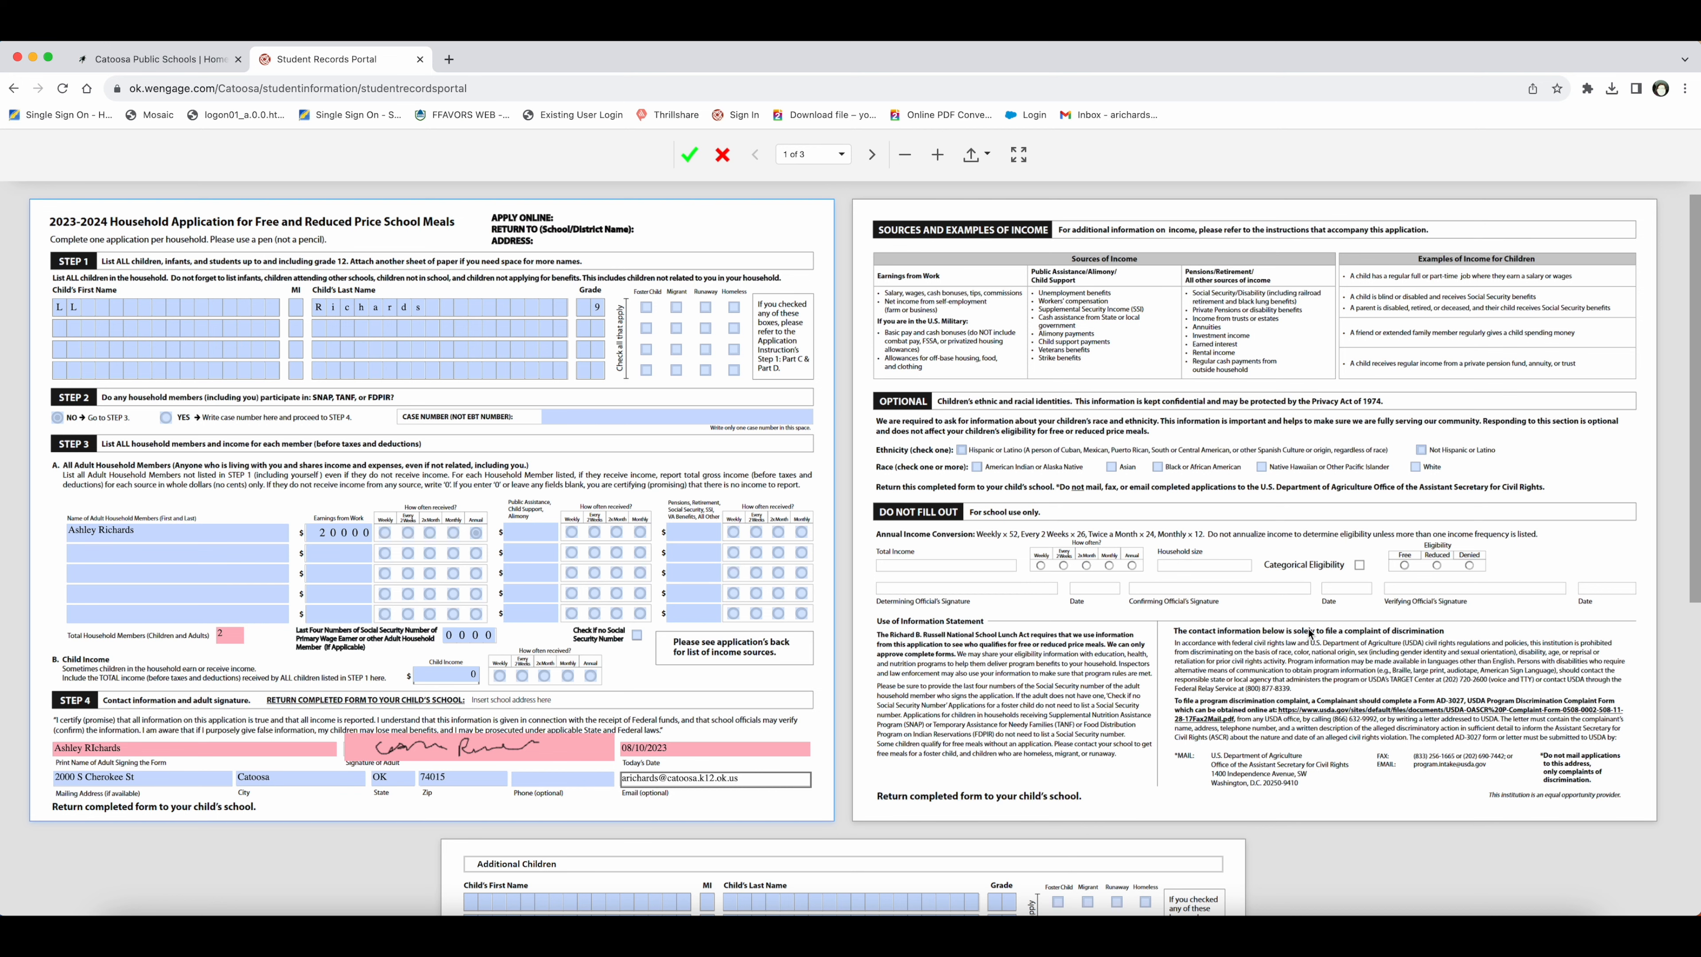
# Step: Mark Child 1 as Yes for attending this school on the Additional Children page
pyautogui.scroll(-5, 1035, 650)
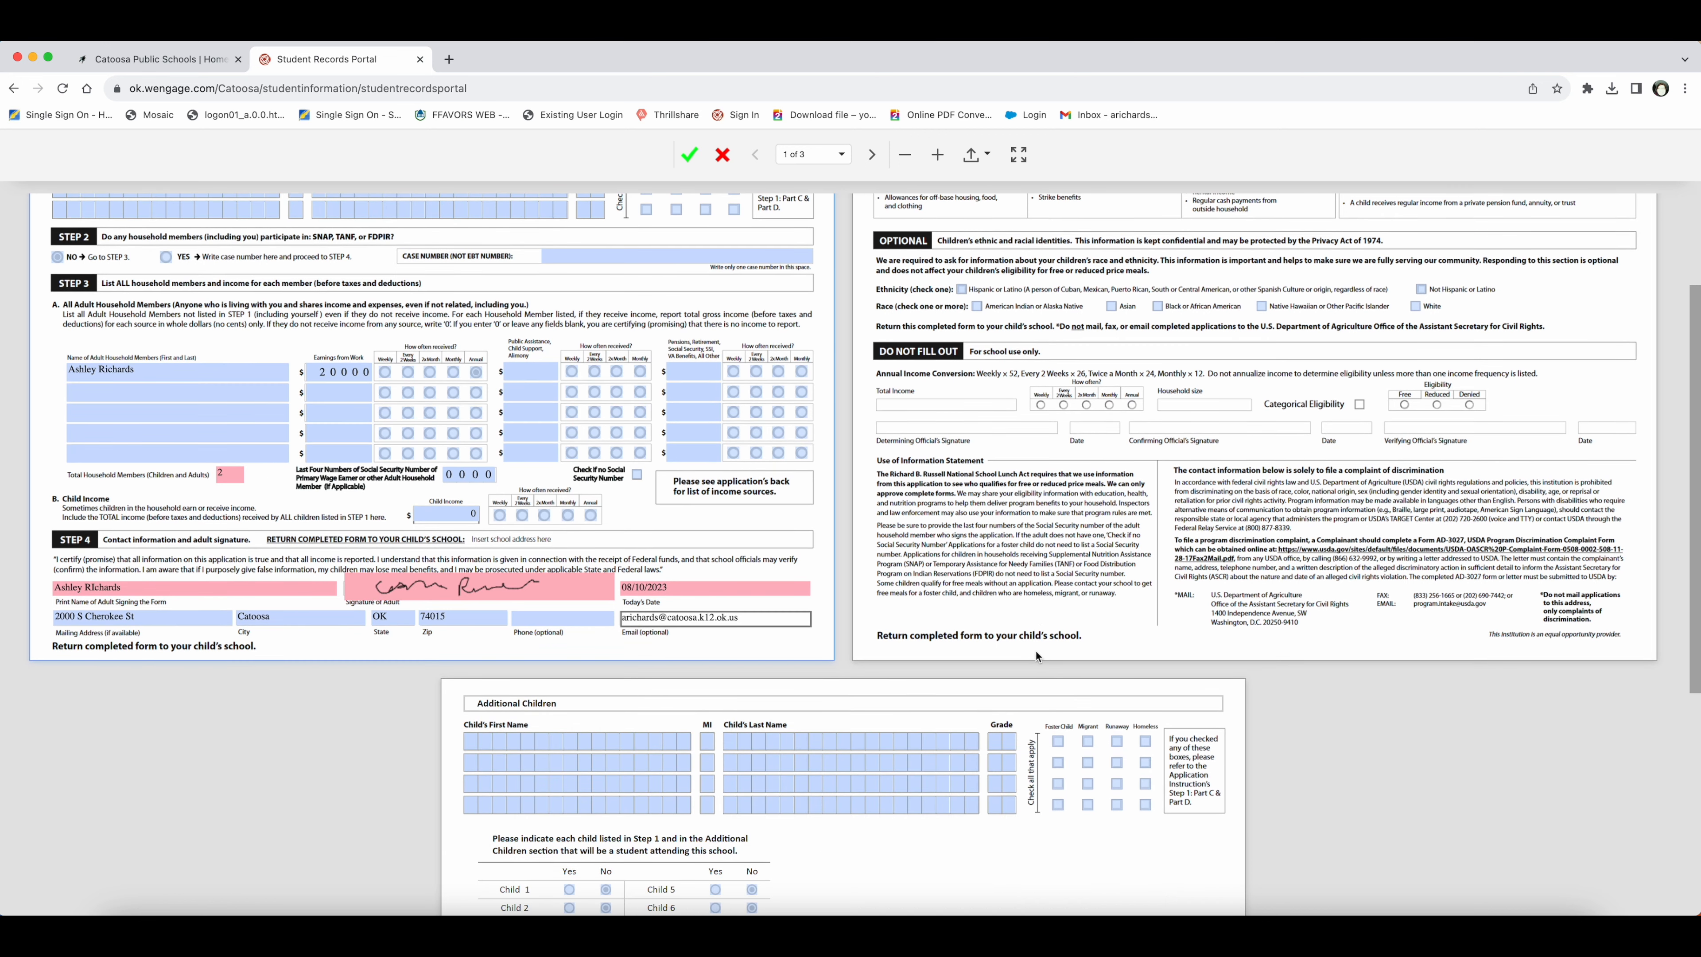
pyautogui.scroll(-2, 1035, 649)
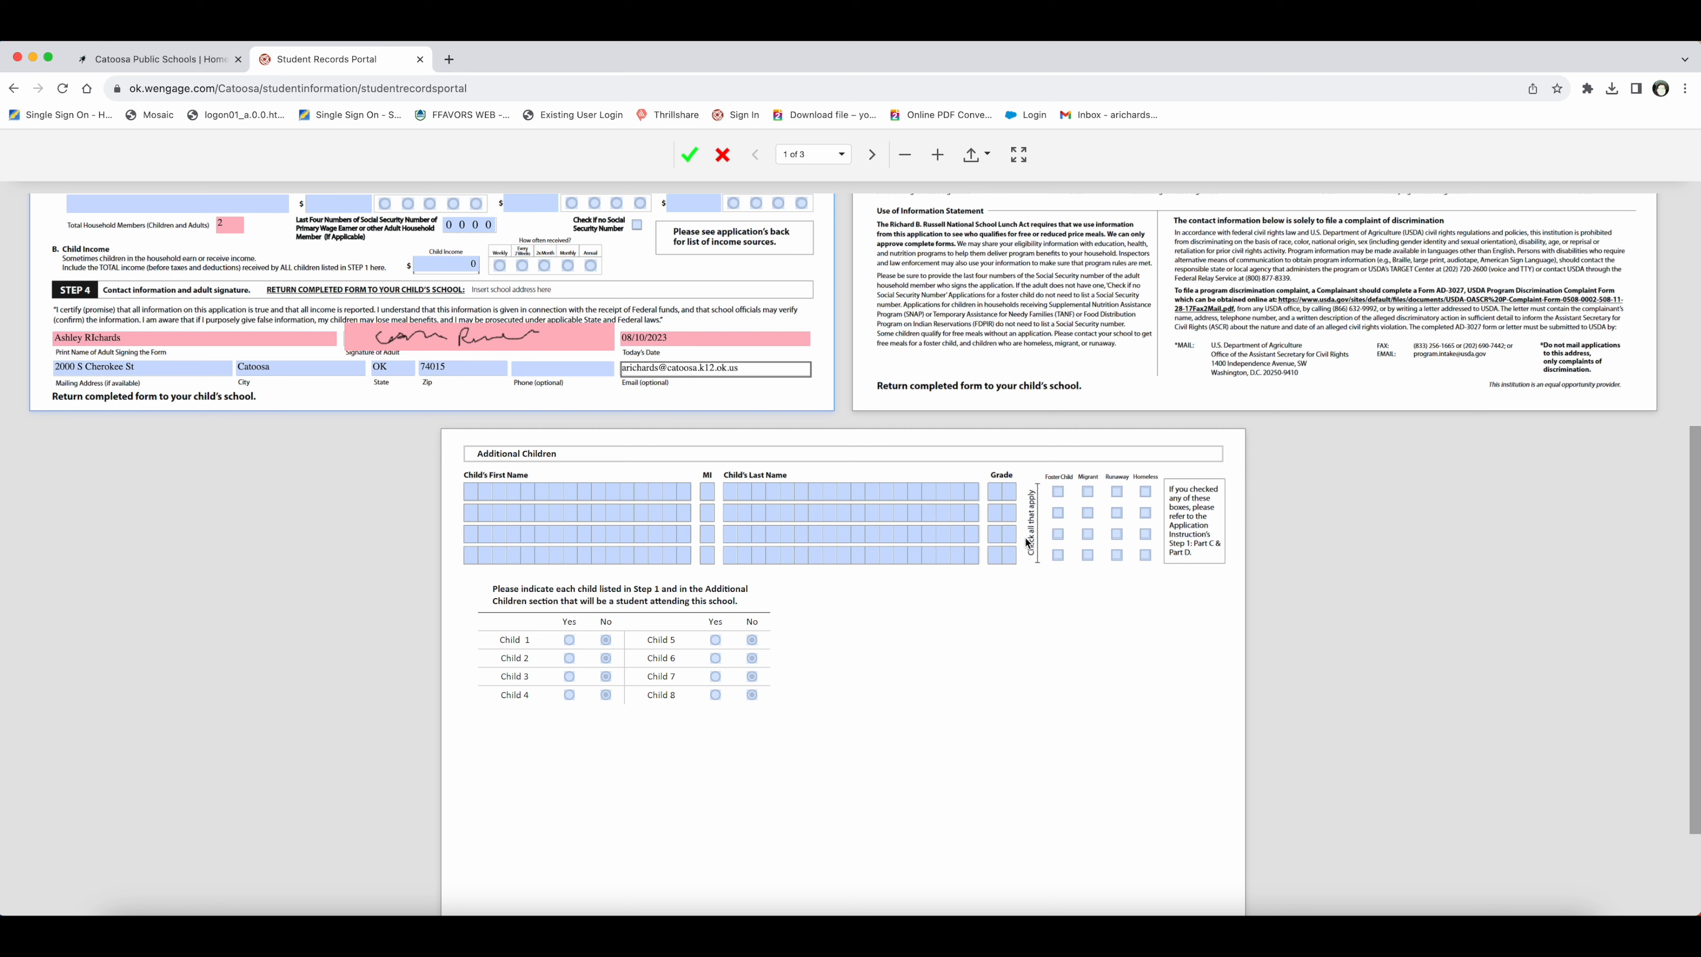
pyautogui.click(570, 641)
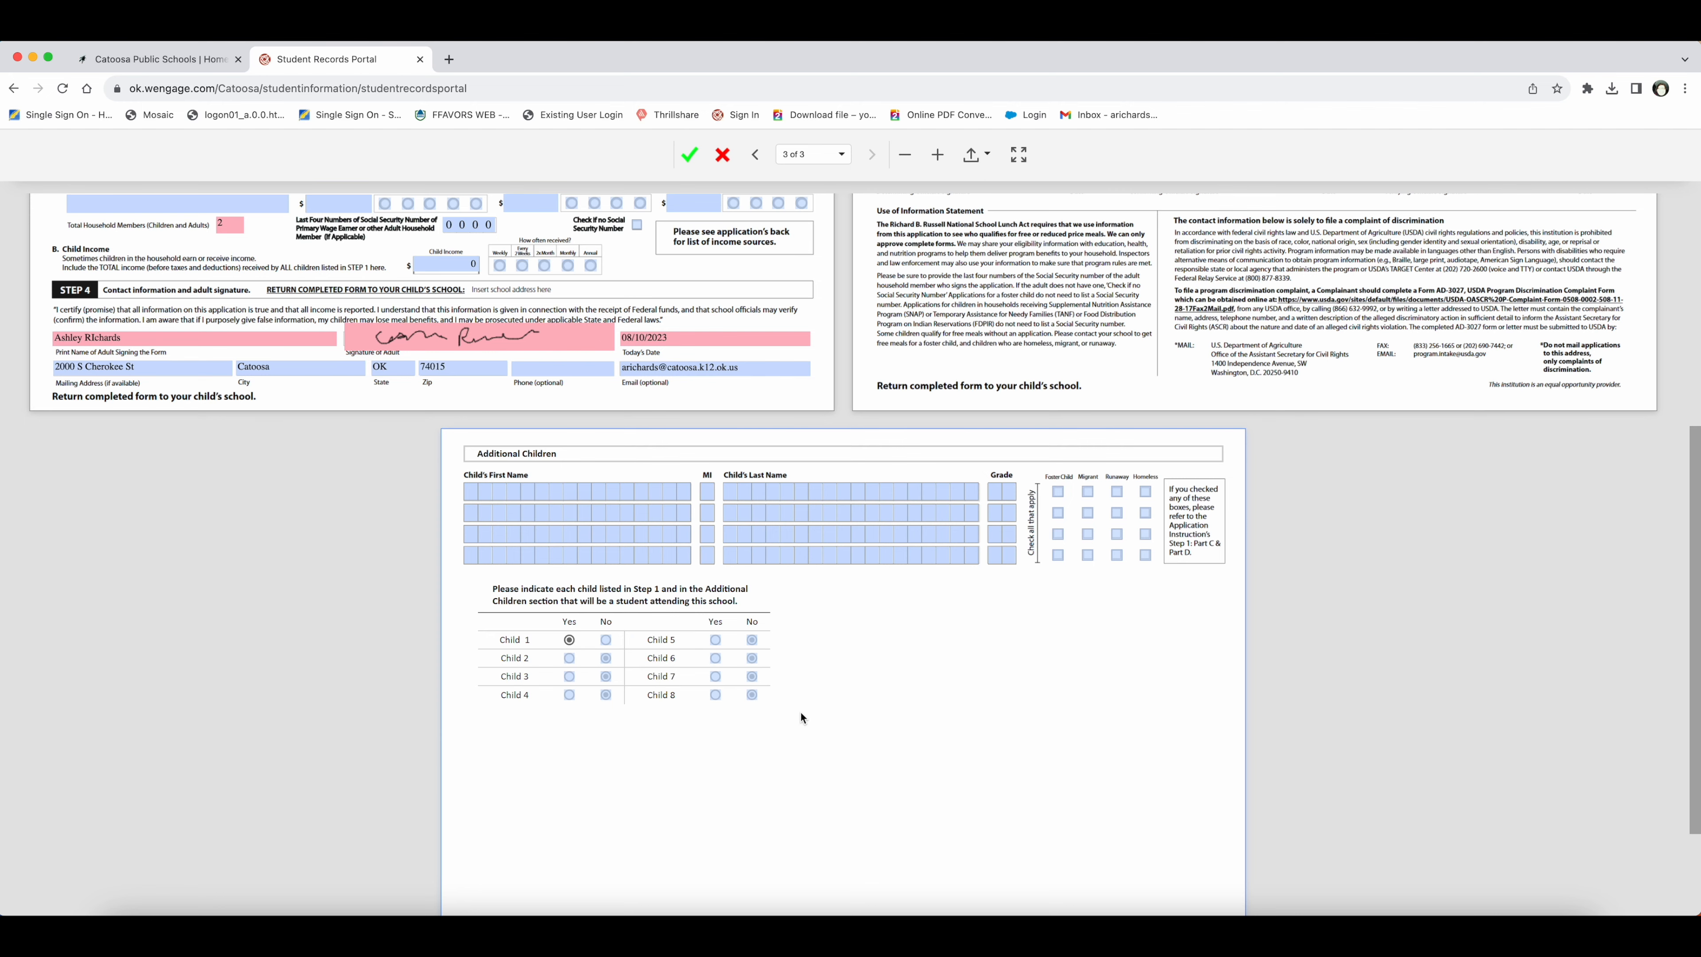
pyautogui.scroll(5, 801, 714)
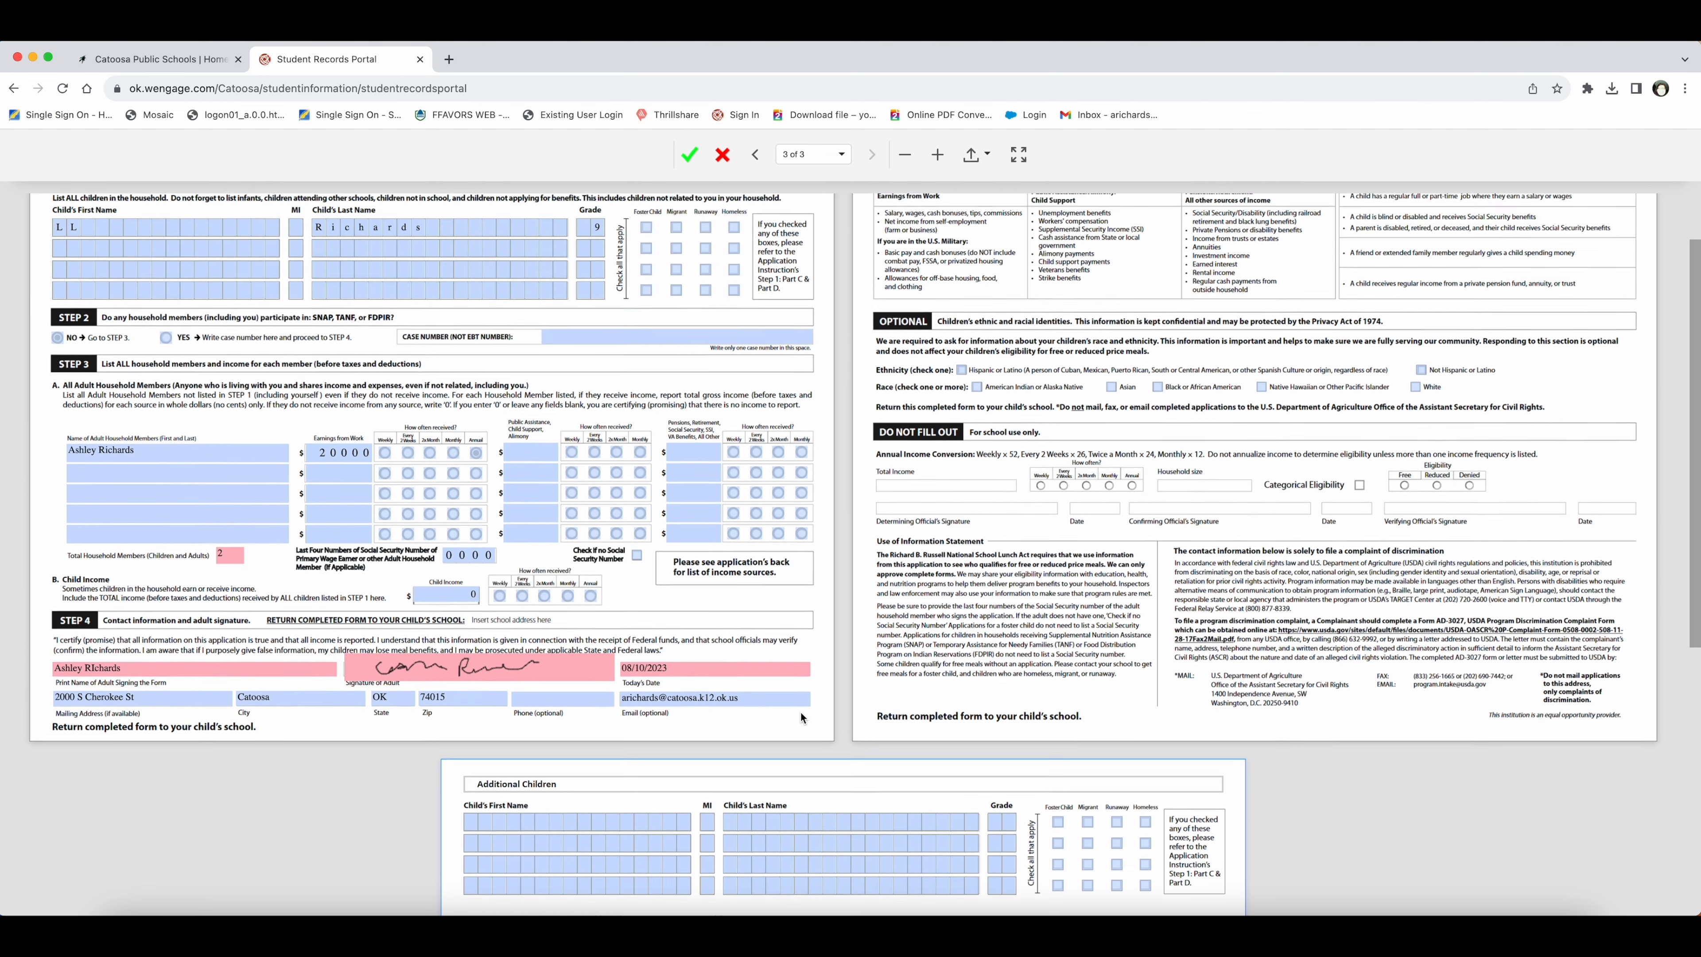
pyautogui.scroll(2, 800, 715)
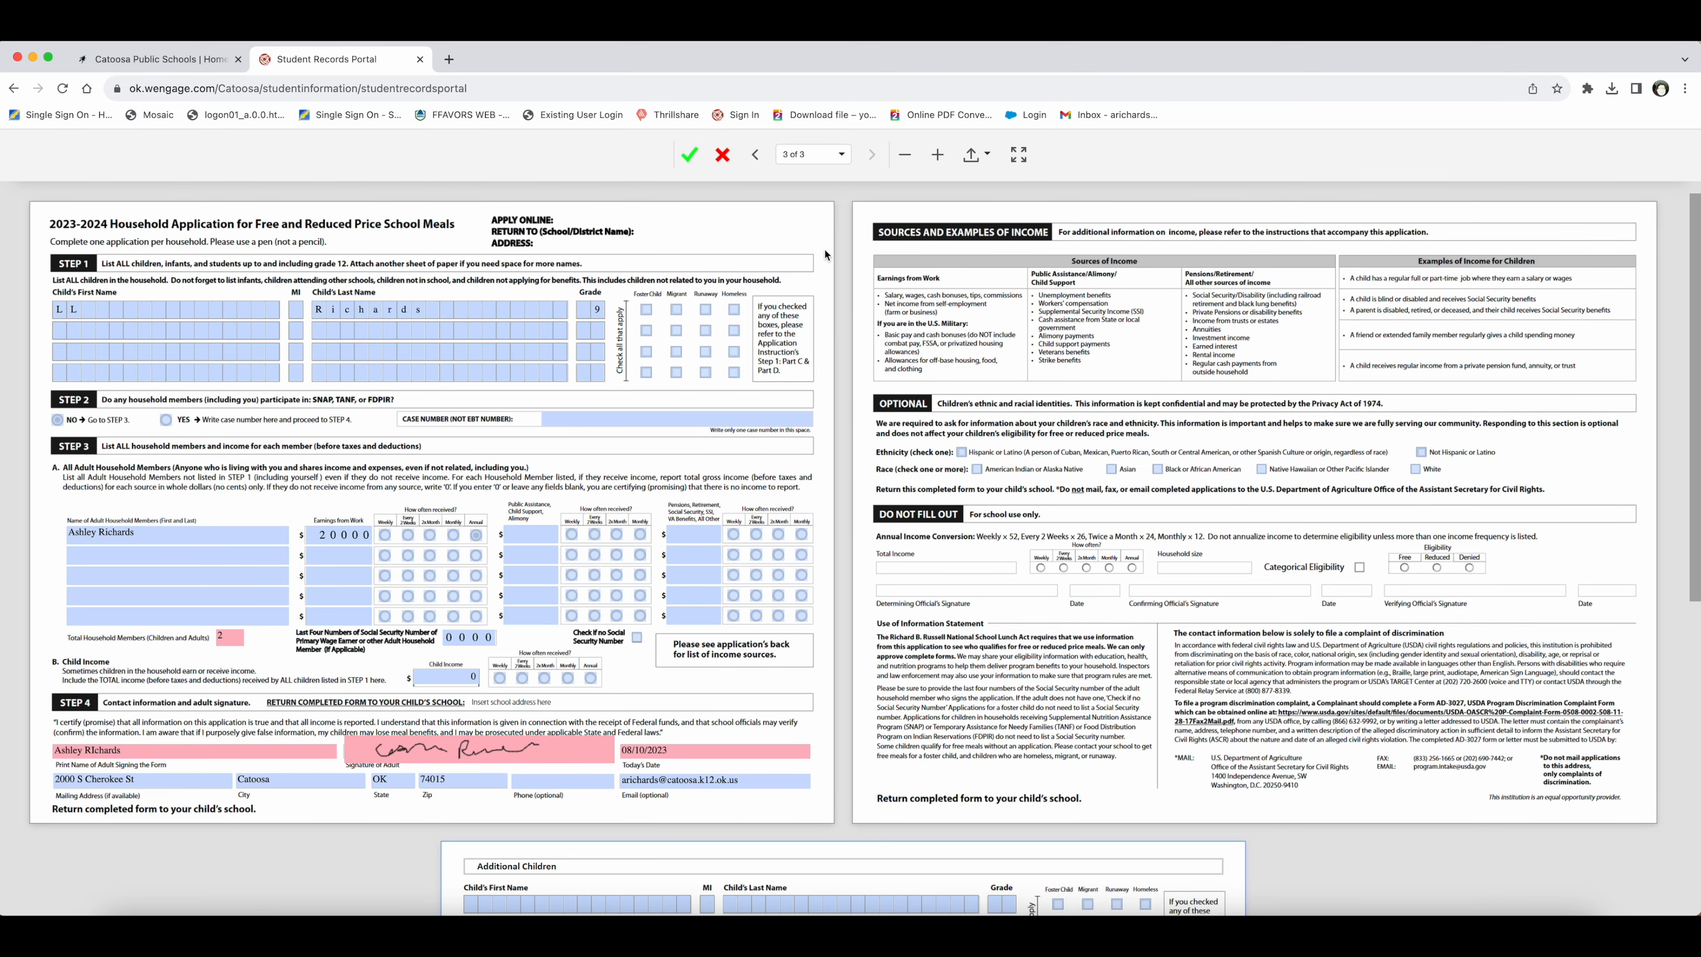
# Step: Submit the application, confirming household size 2 with $20,000 income and the final submission
pyautogui.click(691, 155)
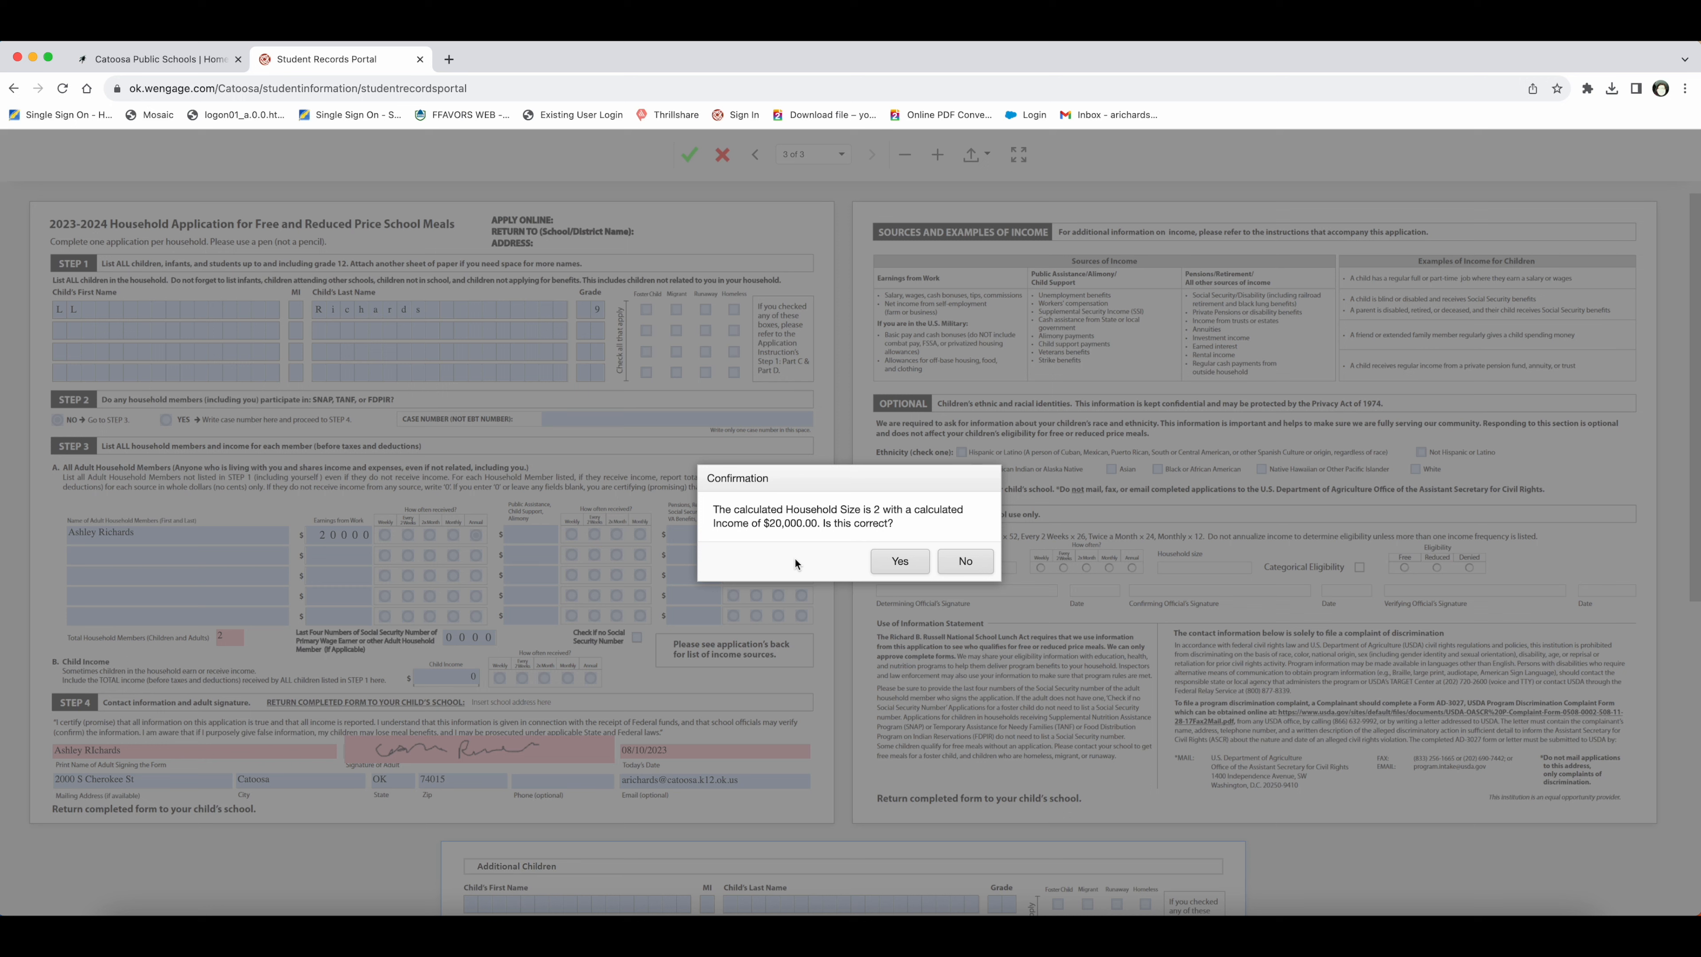
pyautogui.click(909, 568)
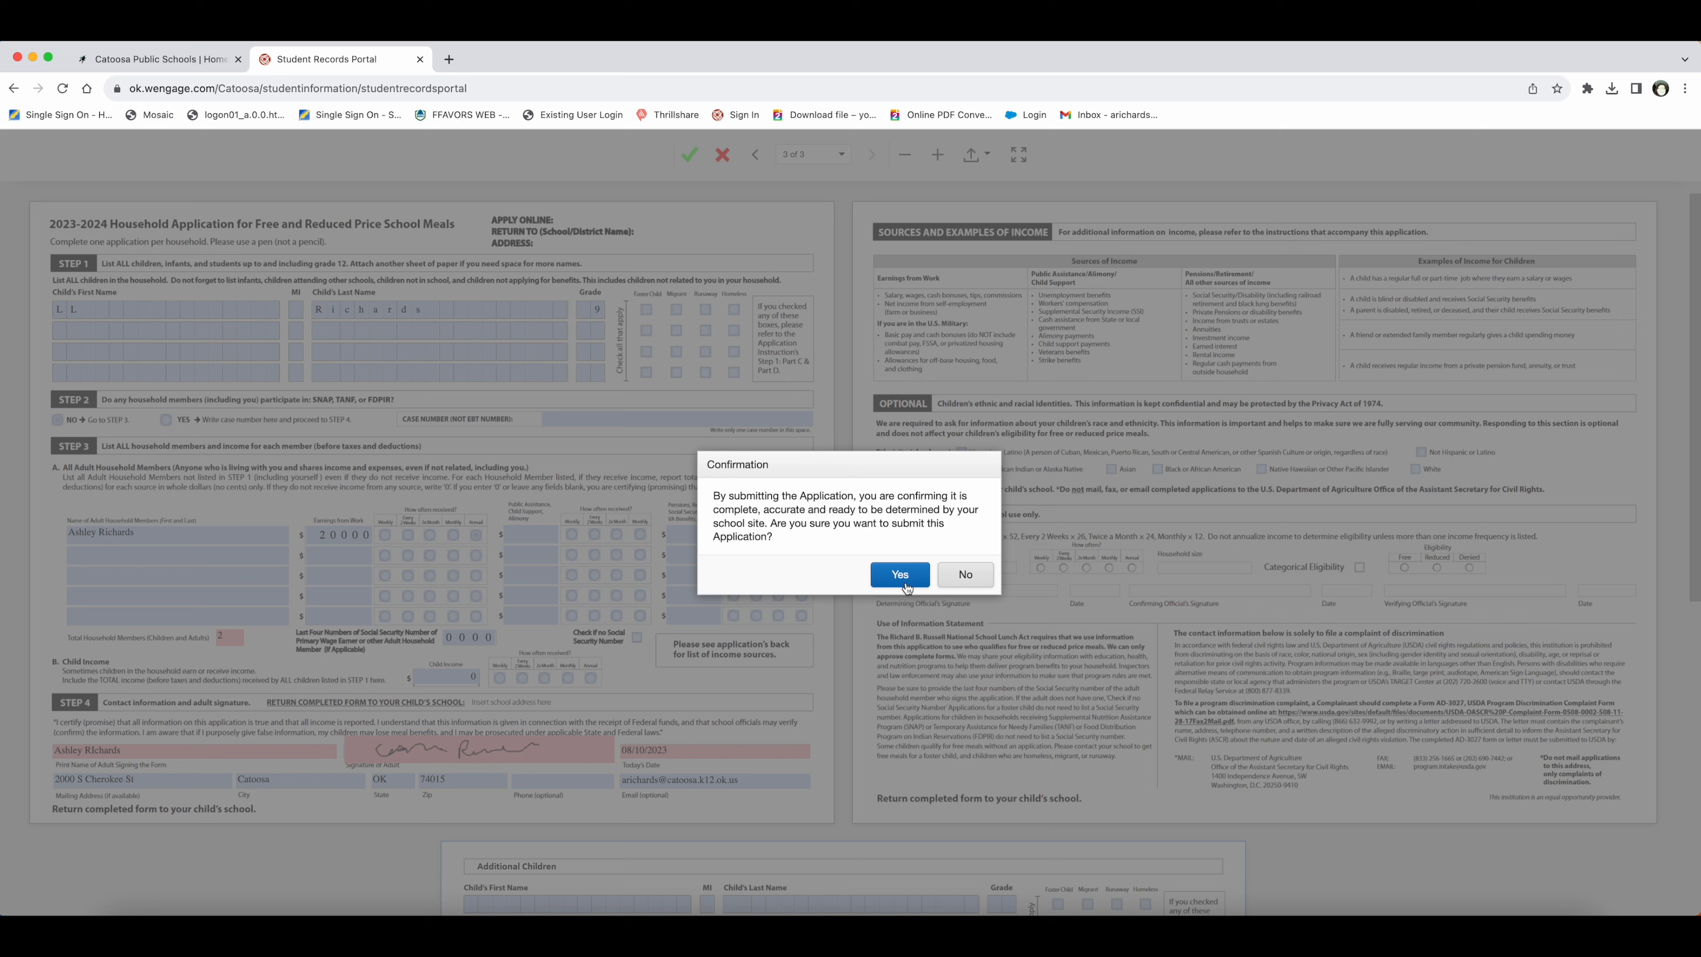
pyautogui.click(904, 580)
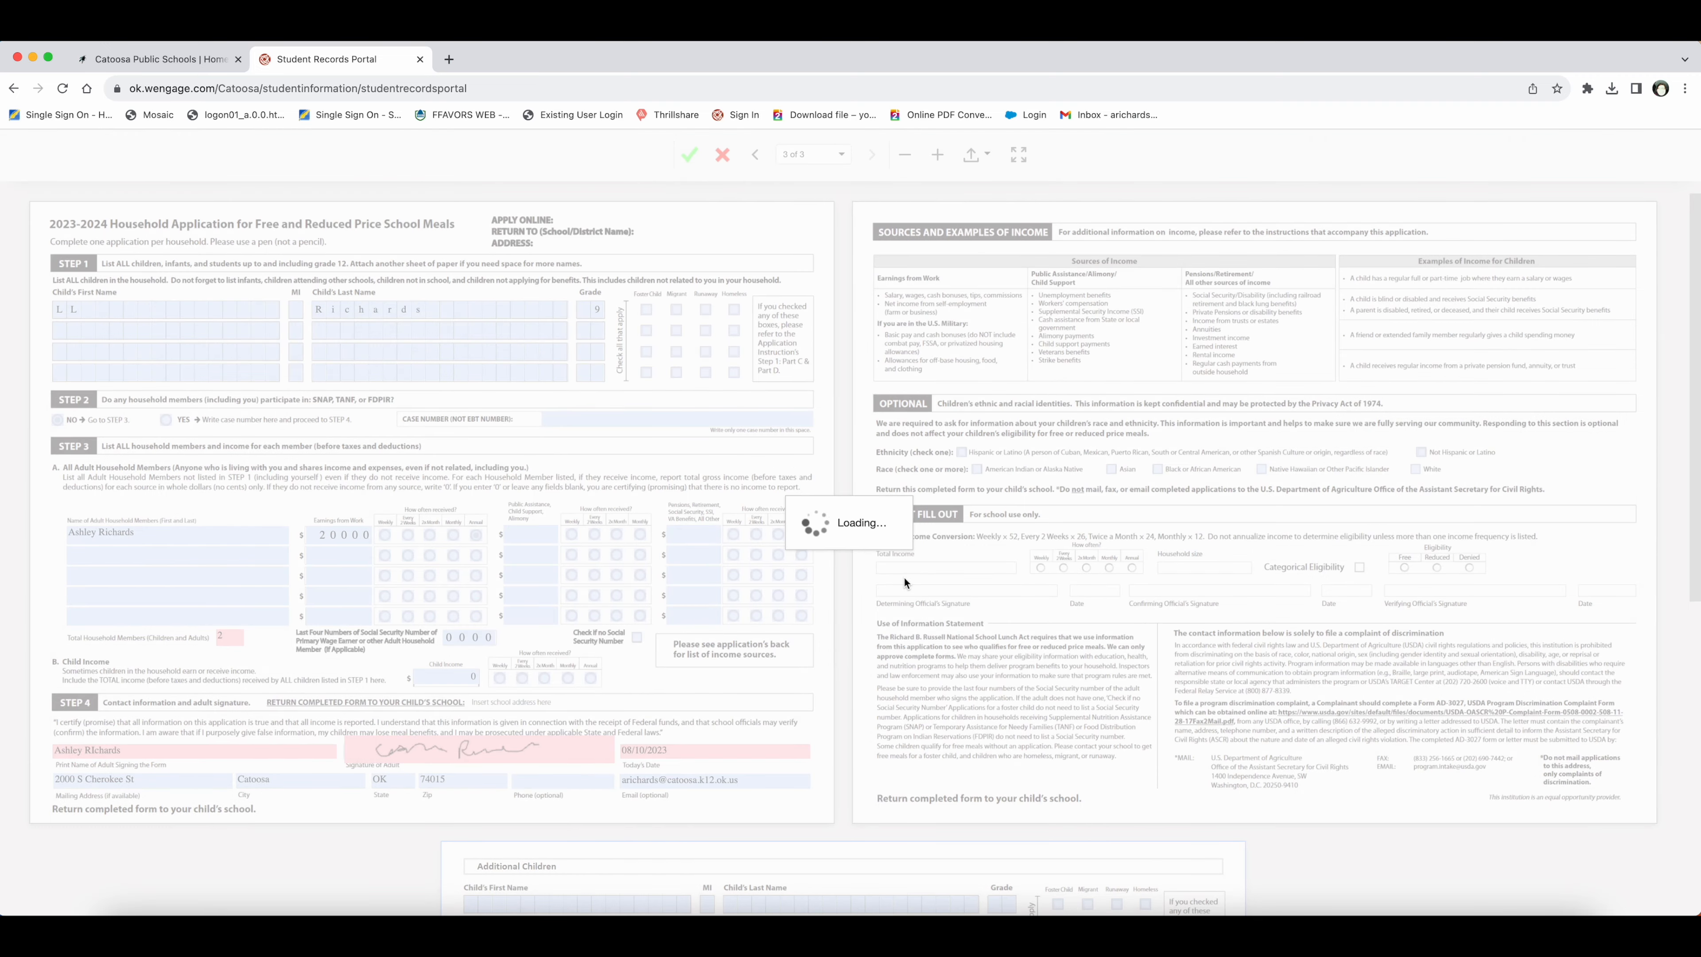